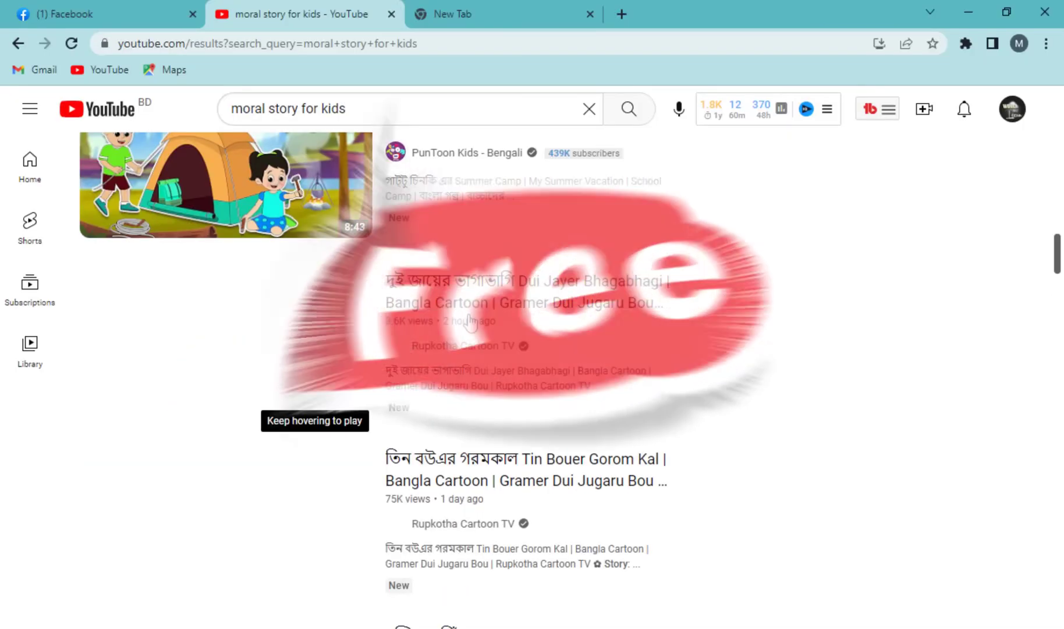
scroll(470, 322, down, 3)
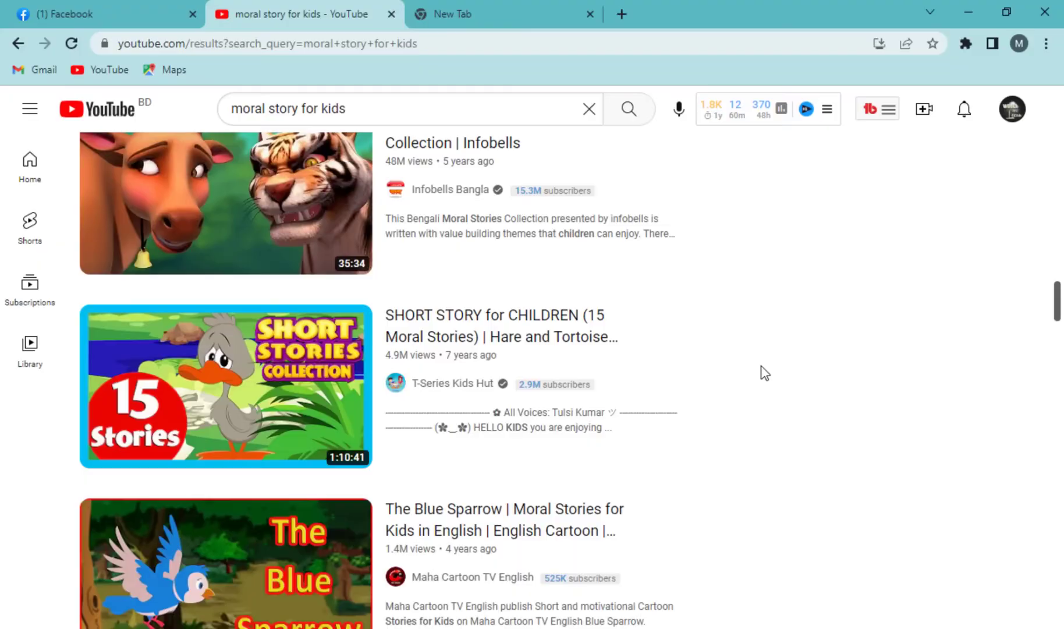
scroll(761, 373, down, 2)
scroll(765, 372, up, 3)
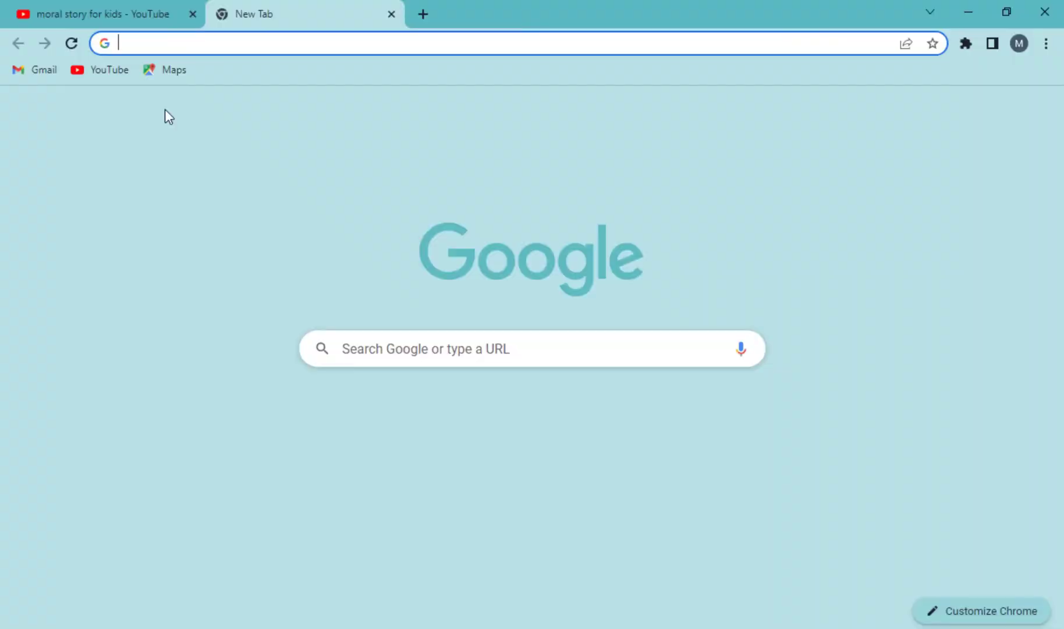
Open ChatGPT at chat.openai.com and ask it to write a short moral best story for kids in 200 words.
text(chat)
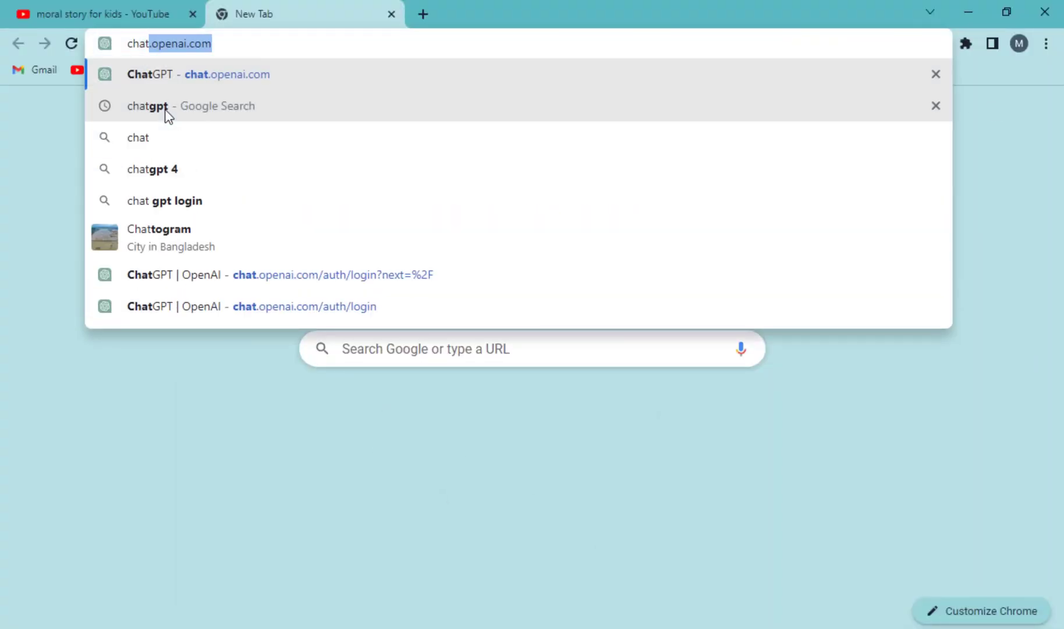
key(Return)
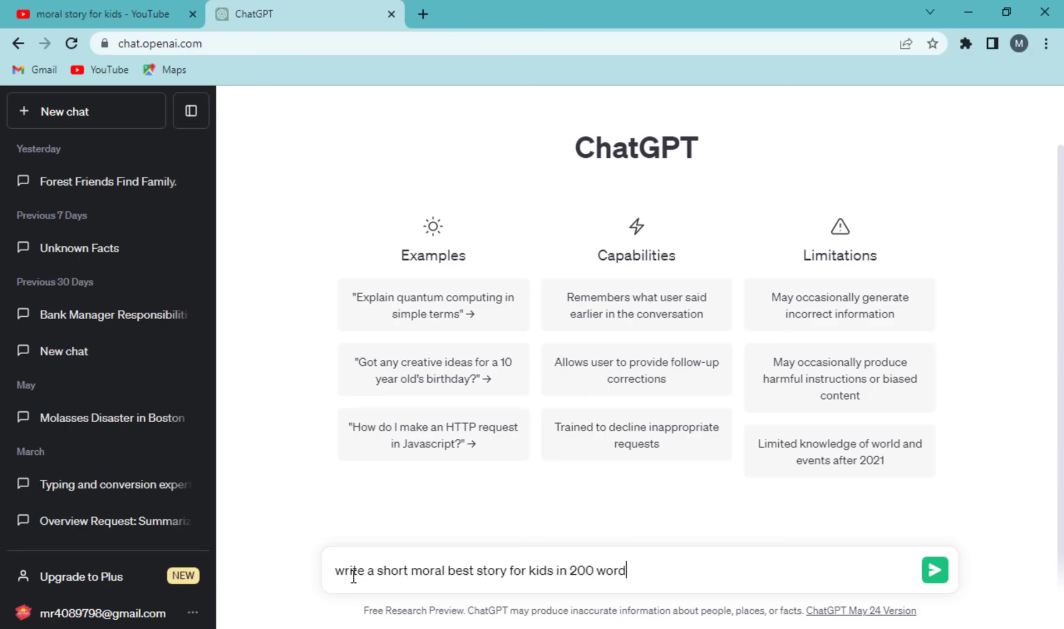
key(Return)
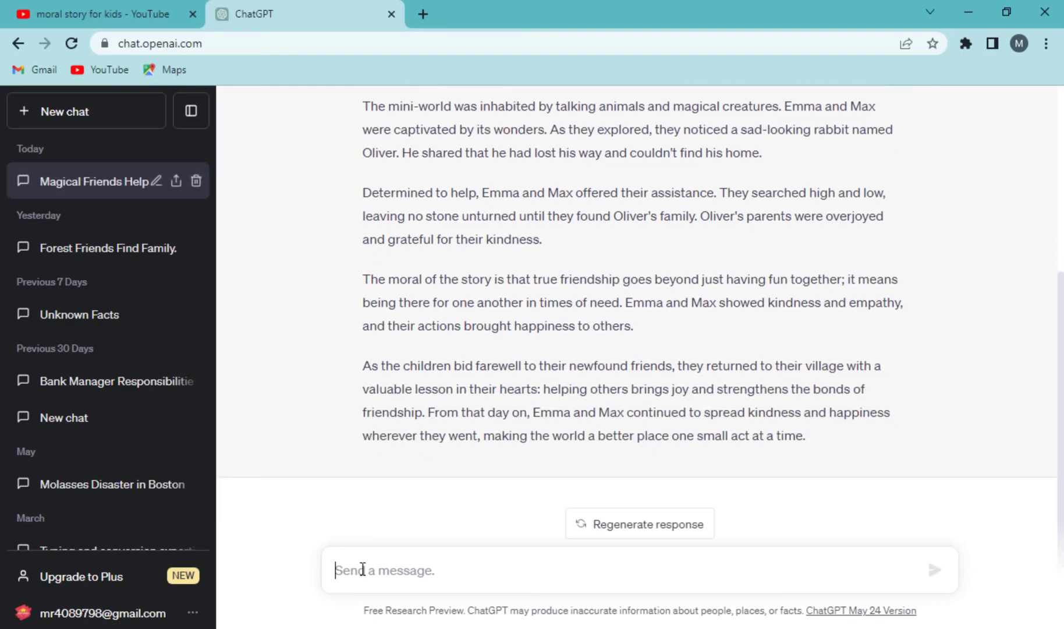
Ask ChatGPT to write prompts about this story for generating images, and to write 10 best titles for the story.
scroll(497, 470, up, 5)
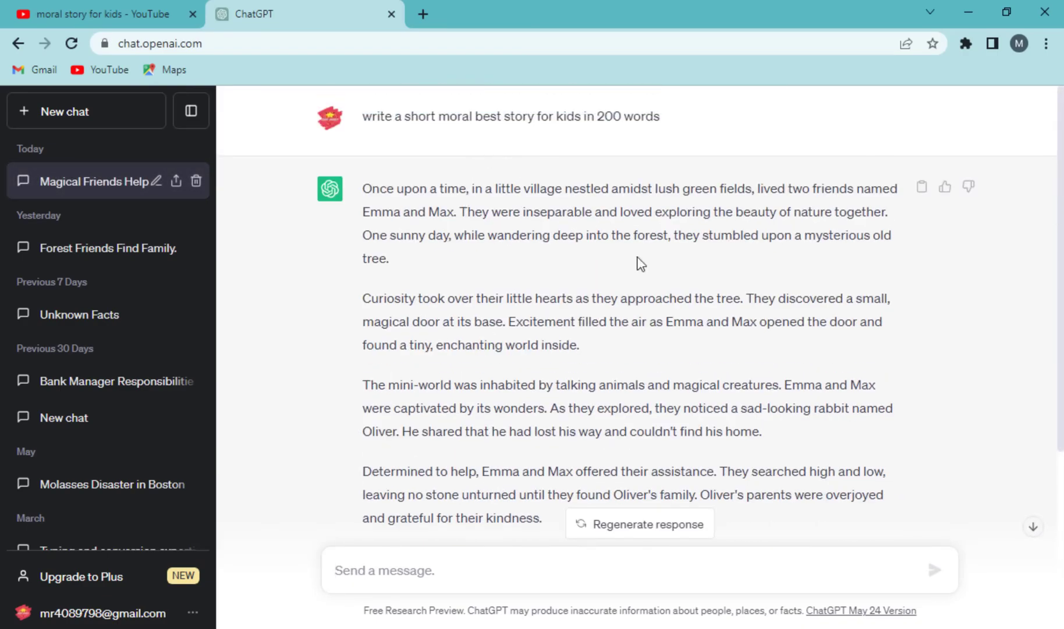
scroll(628, 435, down, 5)
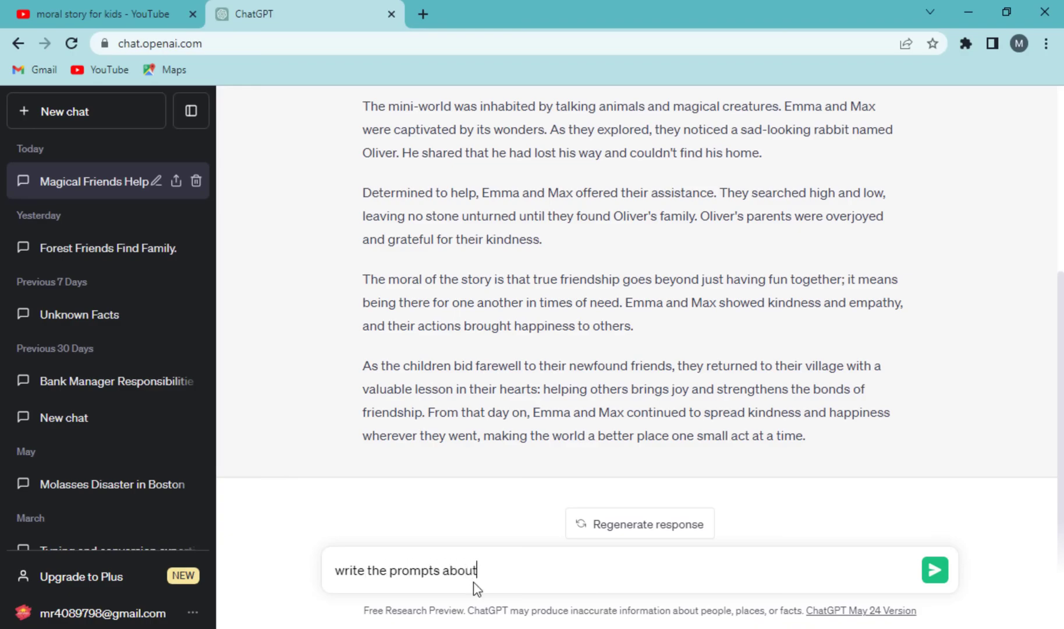
text(his story for genarete image)
right_click(586, 570)
click(626, 324)
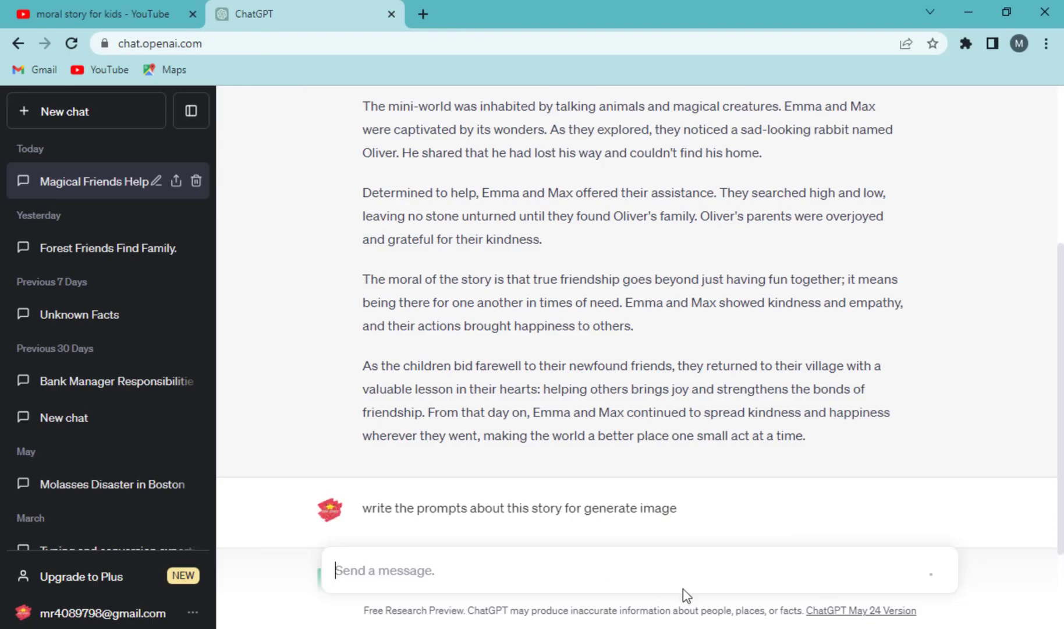
key(Return)
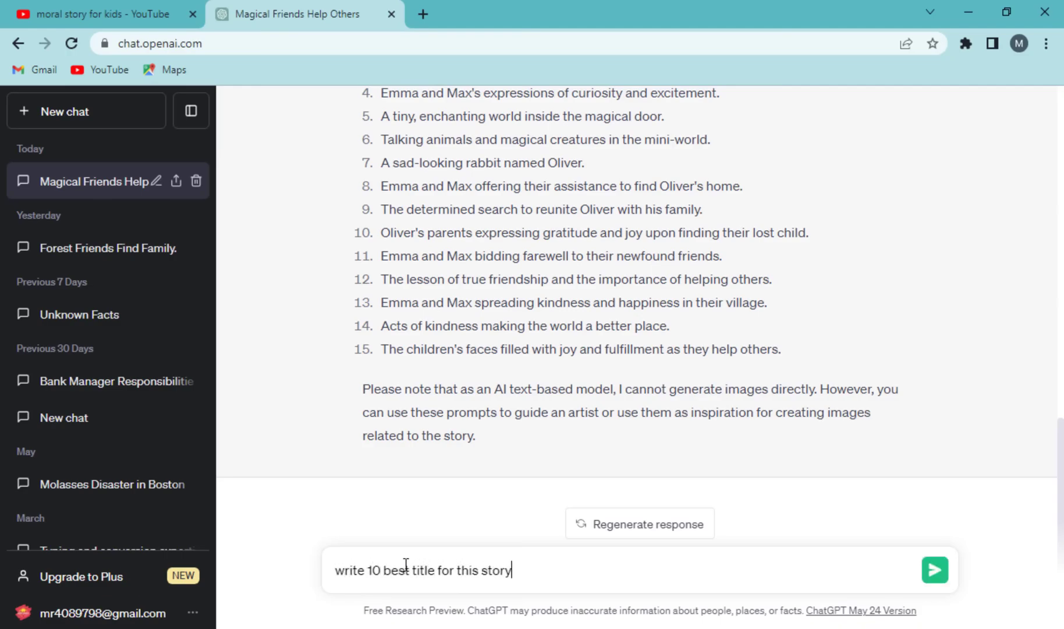
key(Return)
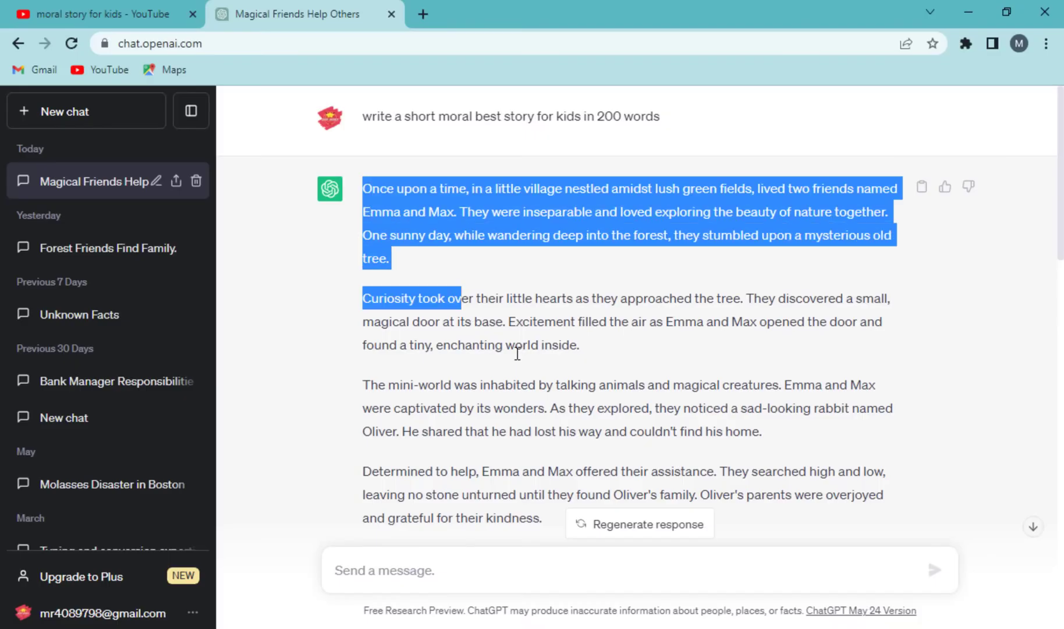
Copy the full text of the generated story, from its opening sentence to the last paragraph.
drag(516, 352, 820, 310)
scroll(827, 453, down, 7)
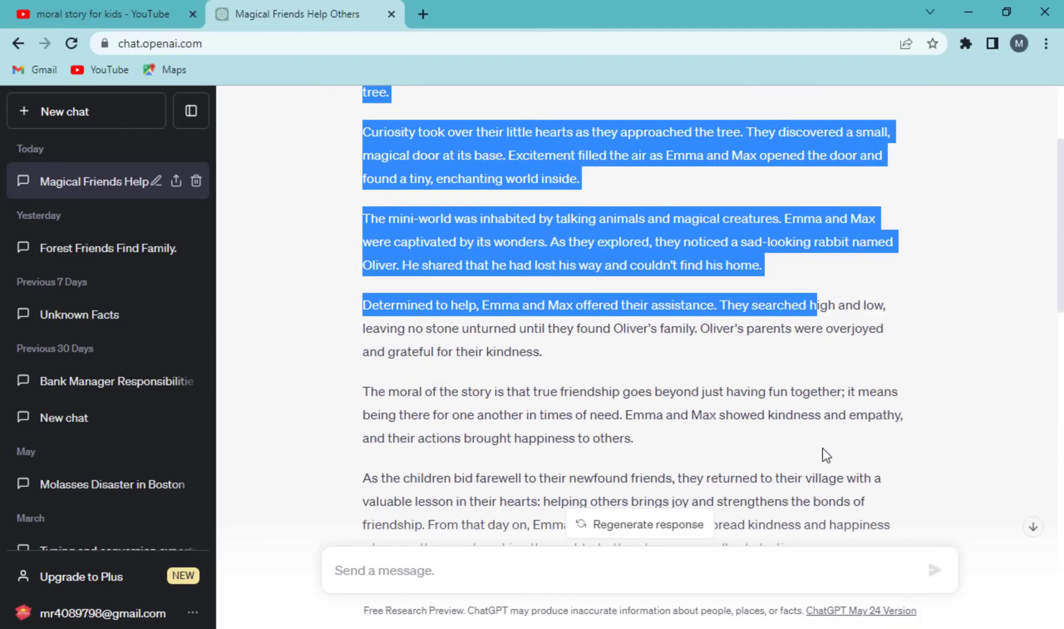
scroll(827, 454, up, 1)
drag(827, 453, 536, 422)
right_click(534, 428)
click(550, 440)
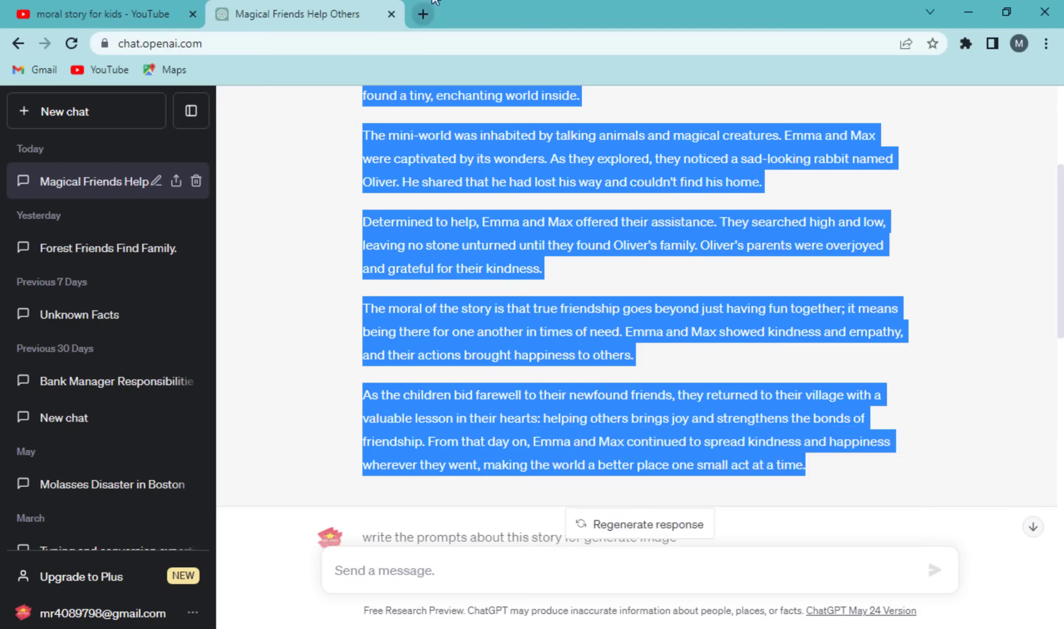
Open the text-to-speech site ttsfree.com in a new browser tab and go to its text input area.
click(422, 14)
click(150, 42)
text(t)
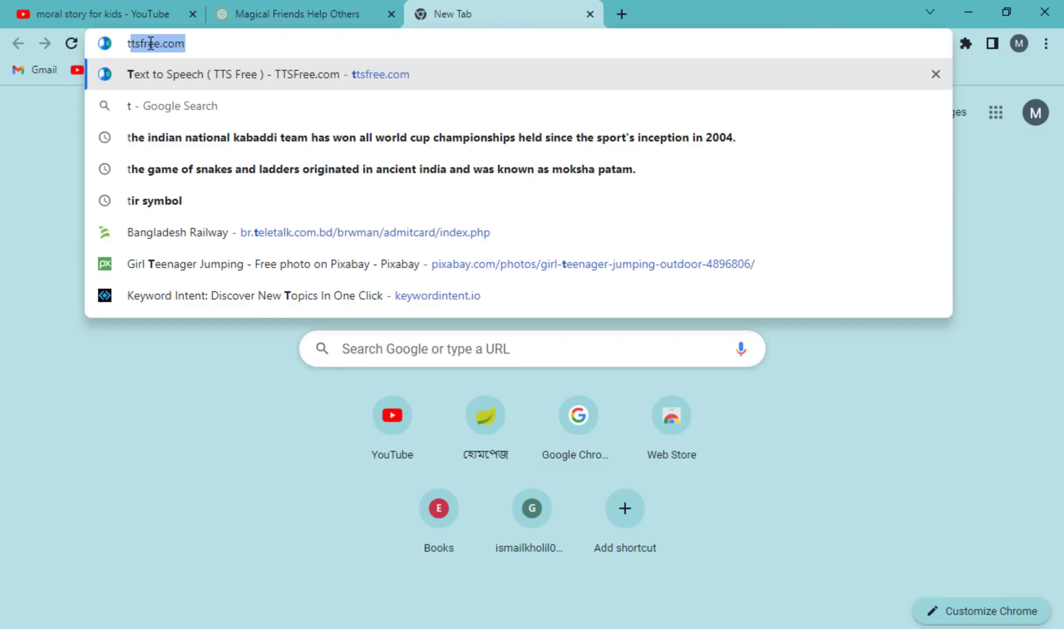
key(Return)
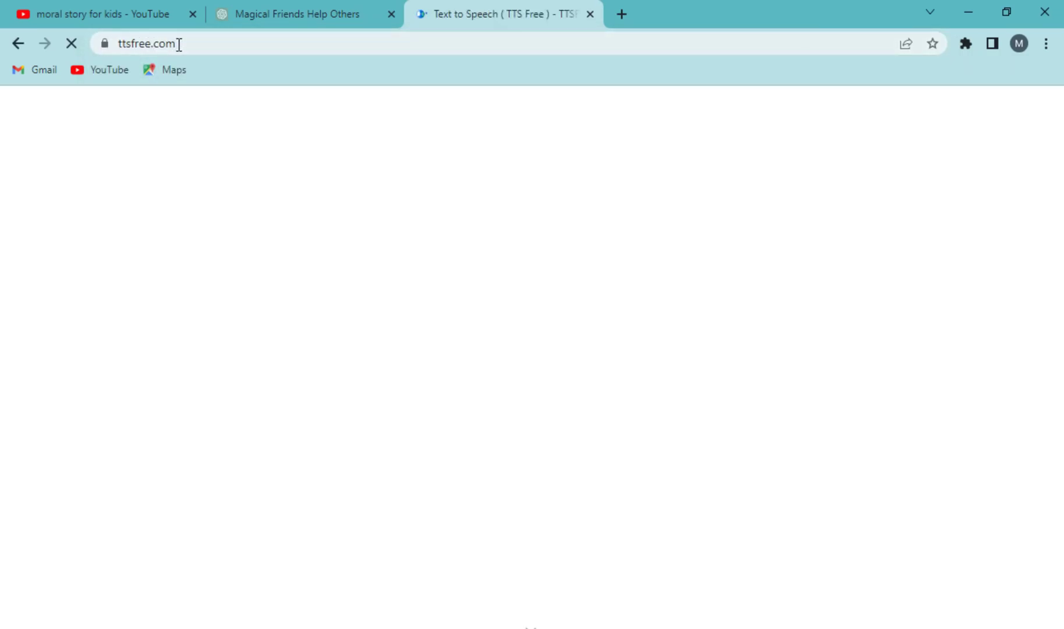
click(150, 43)
scroll(602, 440, down, 2)
scroll(602, 439, down, 4)
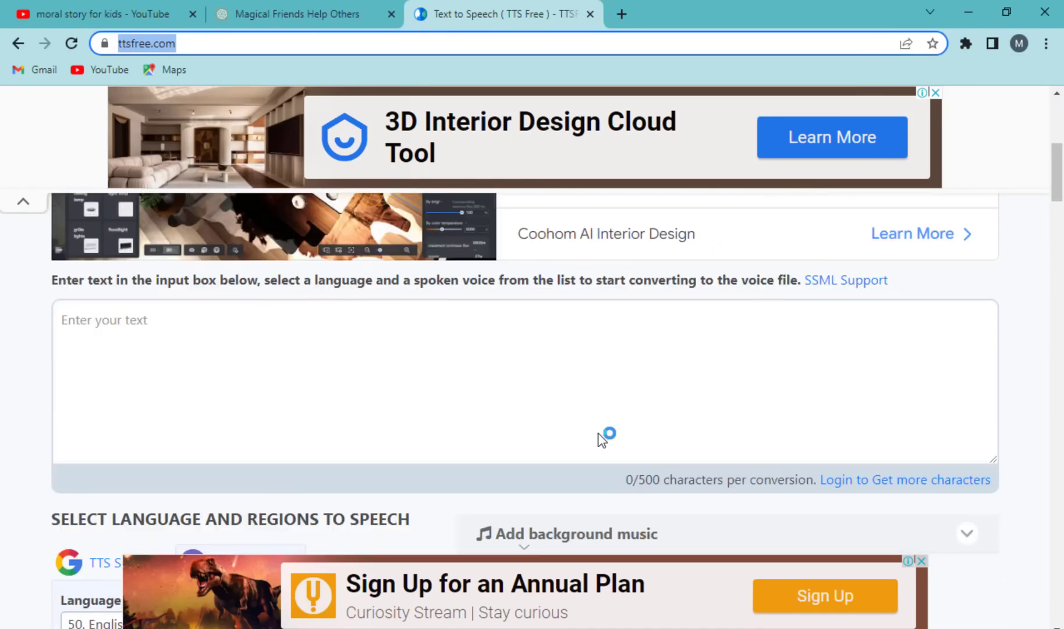
Check the character limit per conversion and paste the story's first two paragraphs into the text-to-speech input.
click(183, 328)
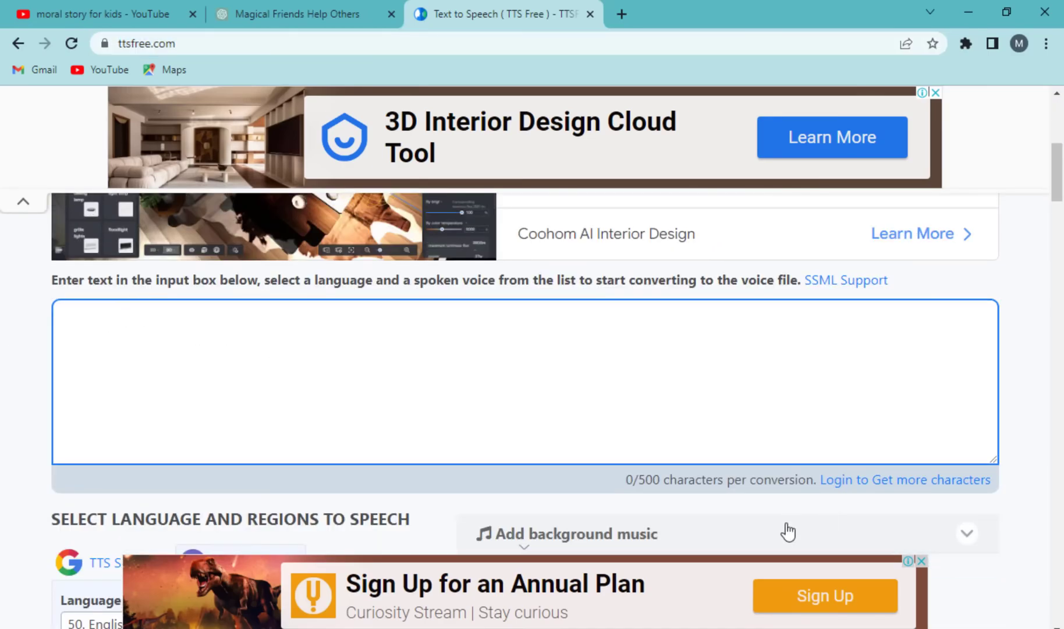
drag(662, 479, 613, 481)
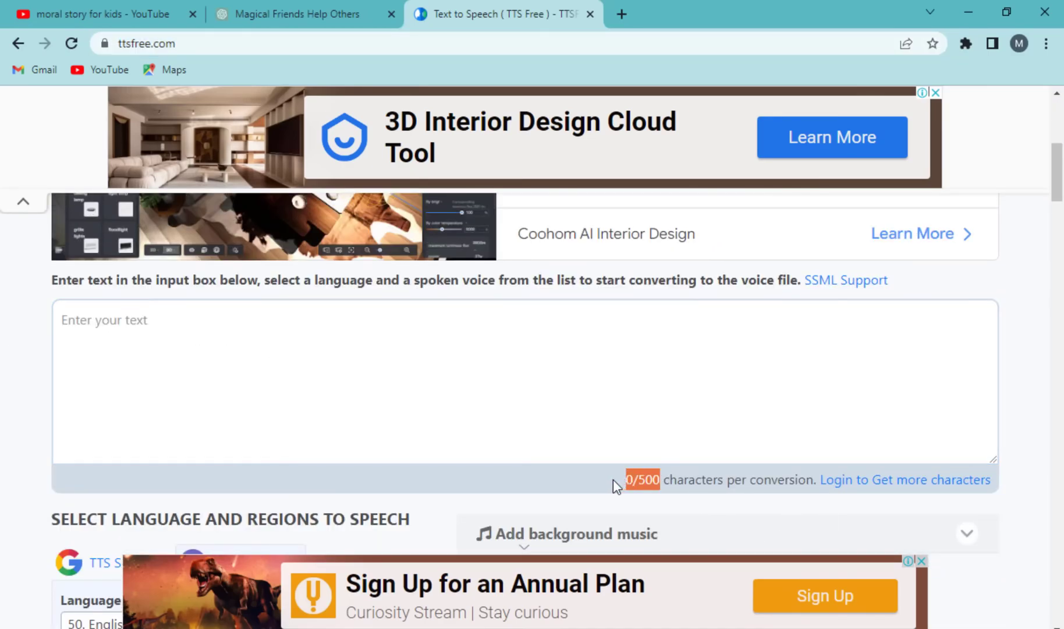
click(290, 358)
key(ctrl+v)
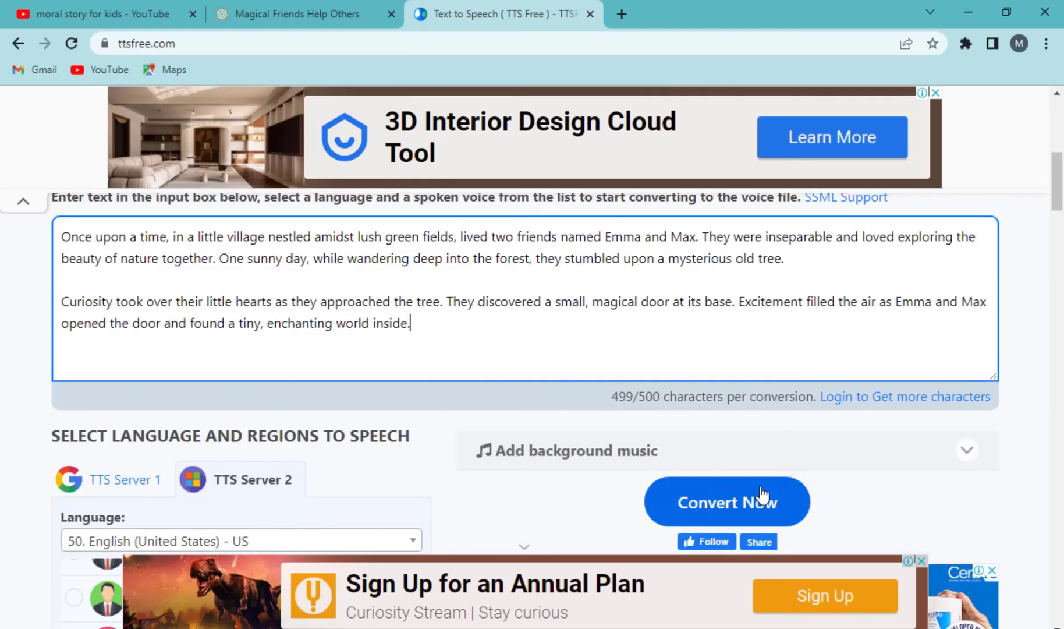
Play the demo of the Ana voice for English (United States) and convert the pasted text to speech.
scroll(583, 466, down, 3)
scroll(99, 499, up, 1)
click(284, 497)
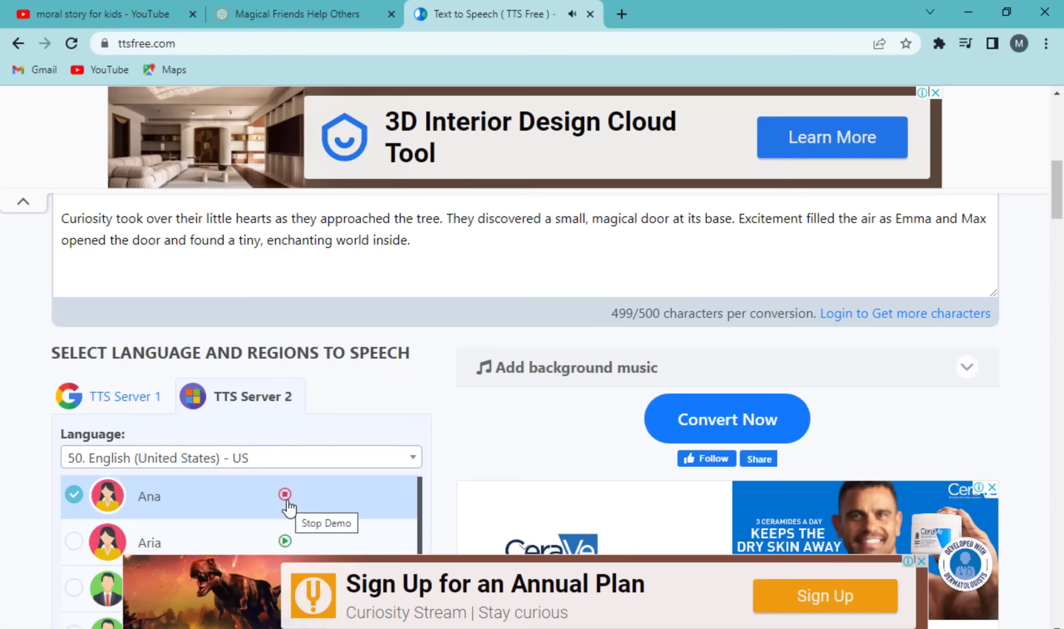
scroll(646, 448, down, 1)
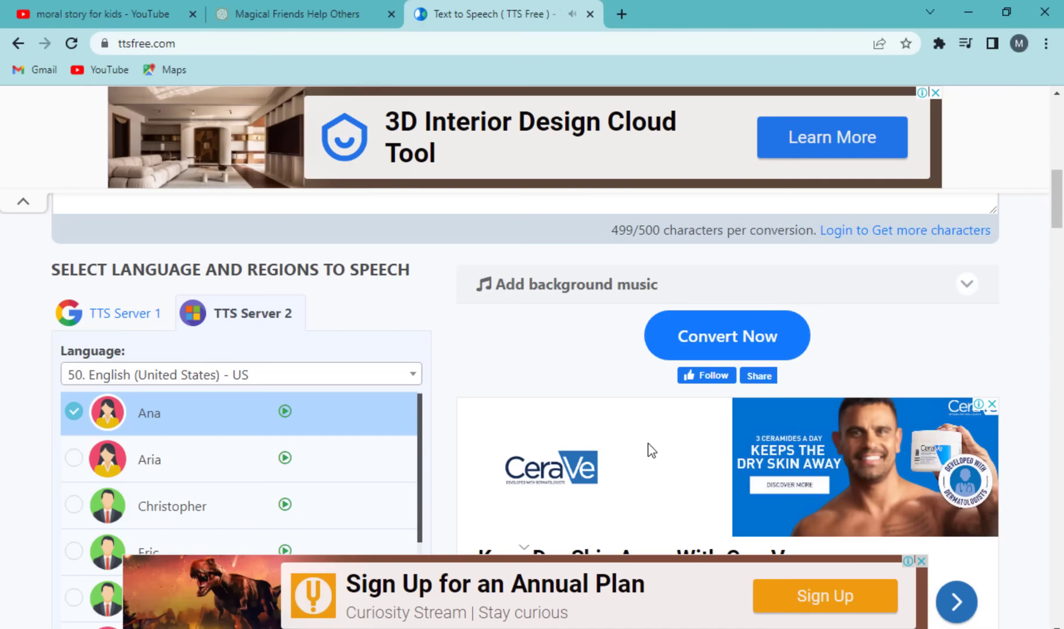
click(747, 337)
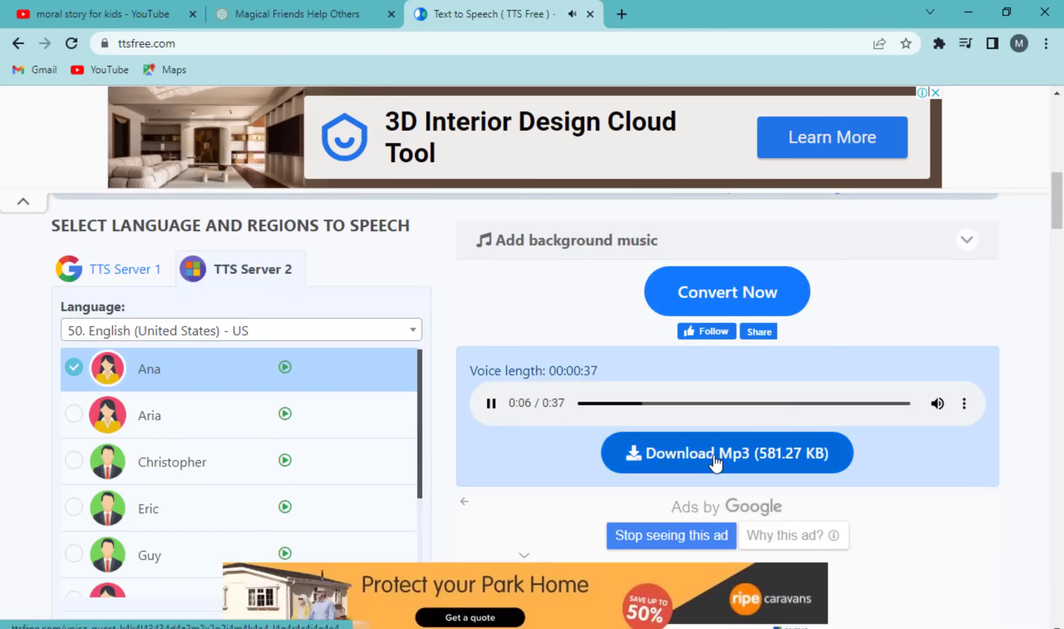
Download the converted speech as Audio 1.mp3 into the Vie for kids folder on the desktop.
click(712, 454)
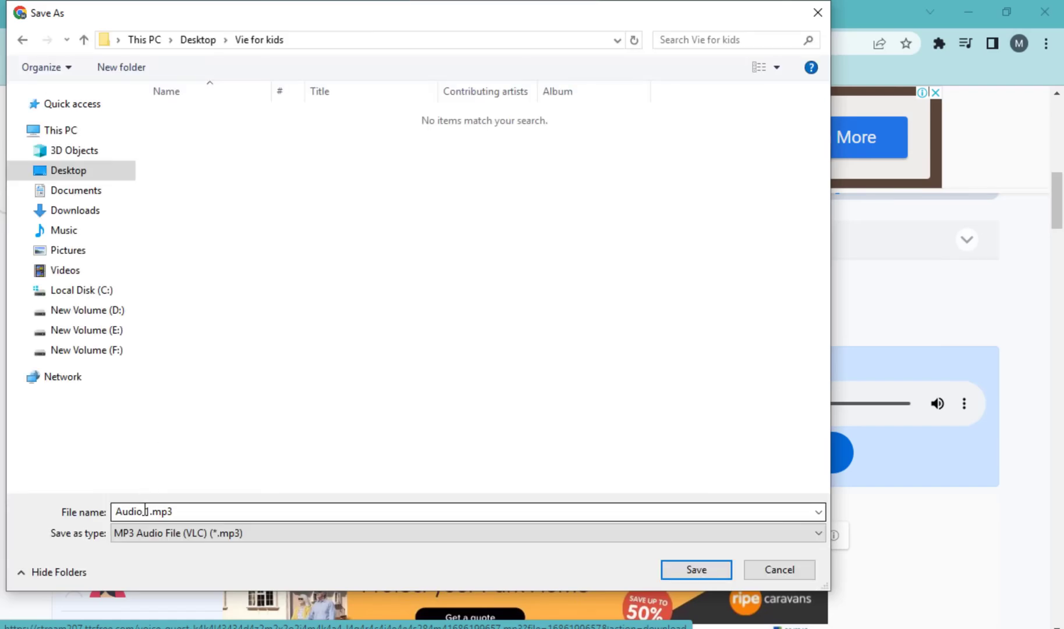
click(149, 511)
click(697, 570)
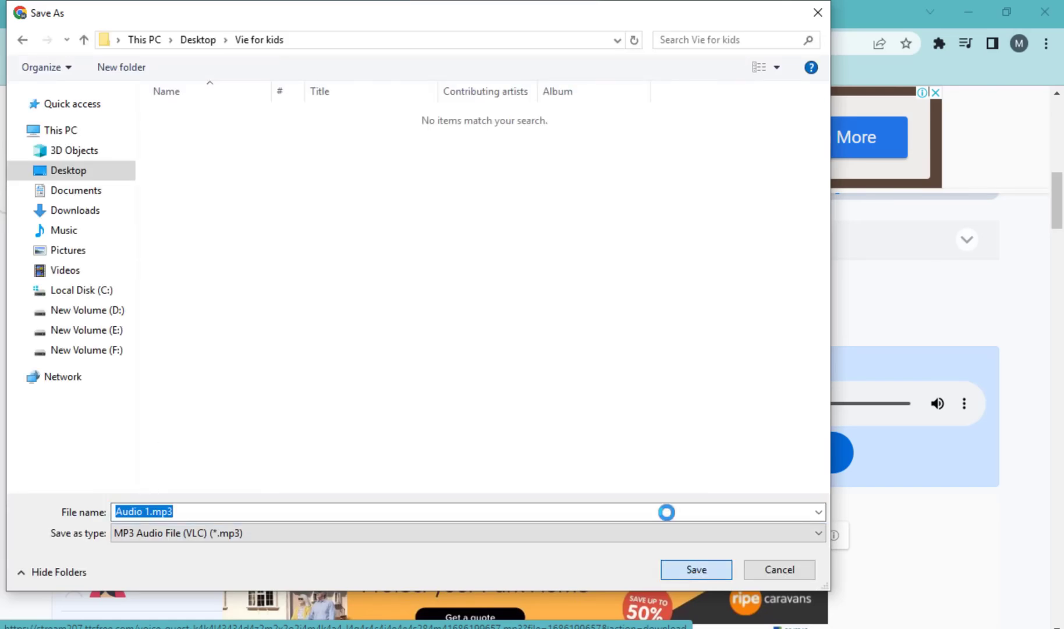
Download the speech converted from the story's final part as Audio 4.mp3 into the Vie for kids folder.
click(580, 333)
scroll(531, 441, up, 3)
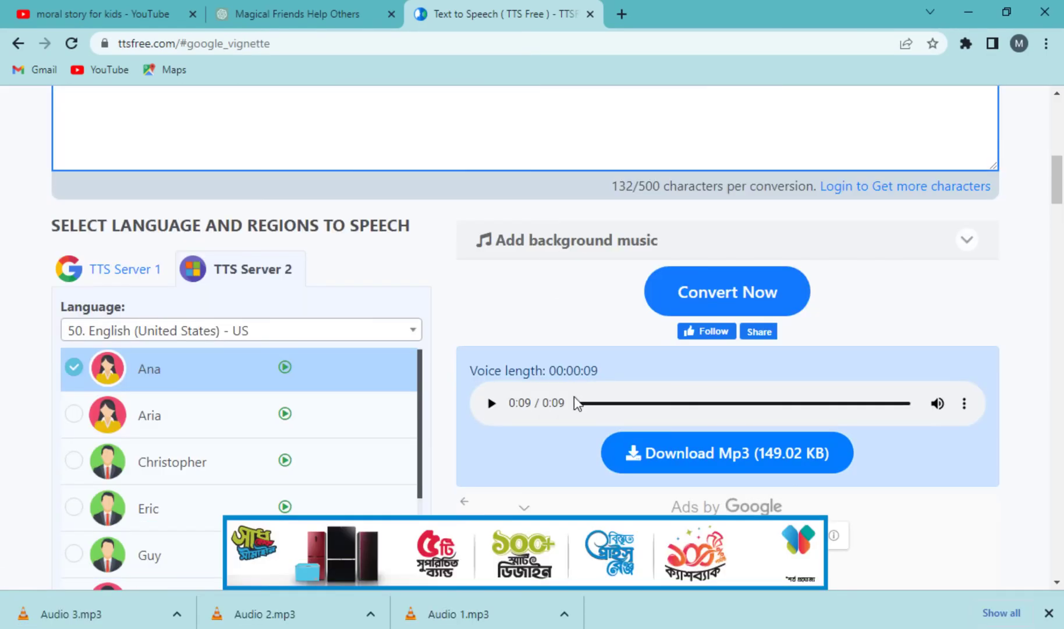
click(679, 457)
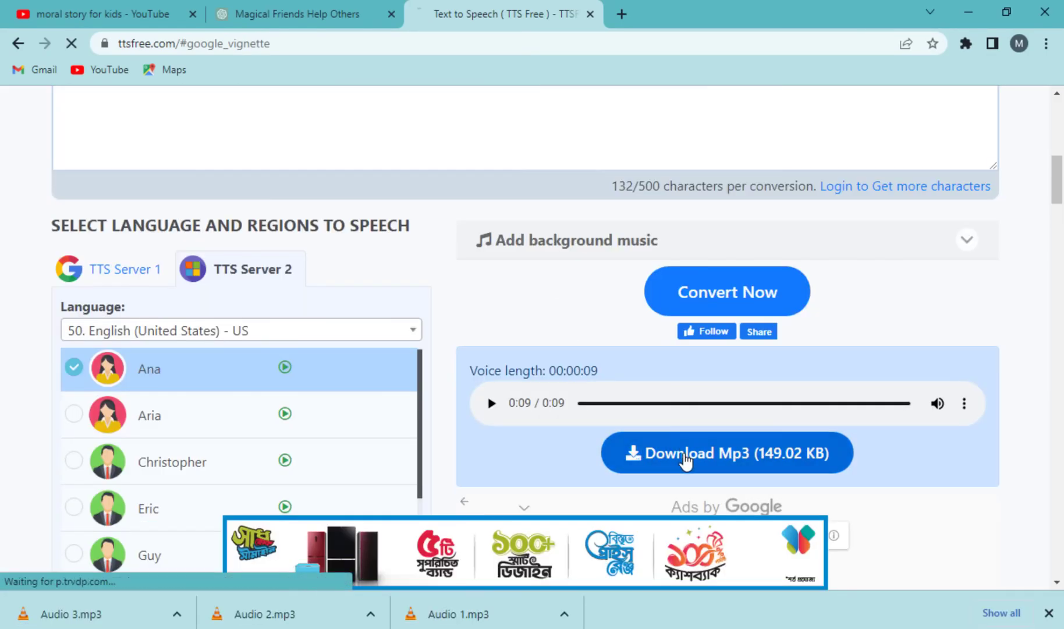
text(Audio 4)
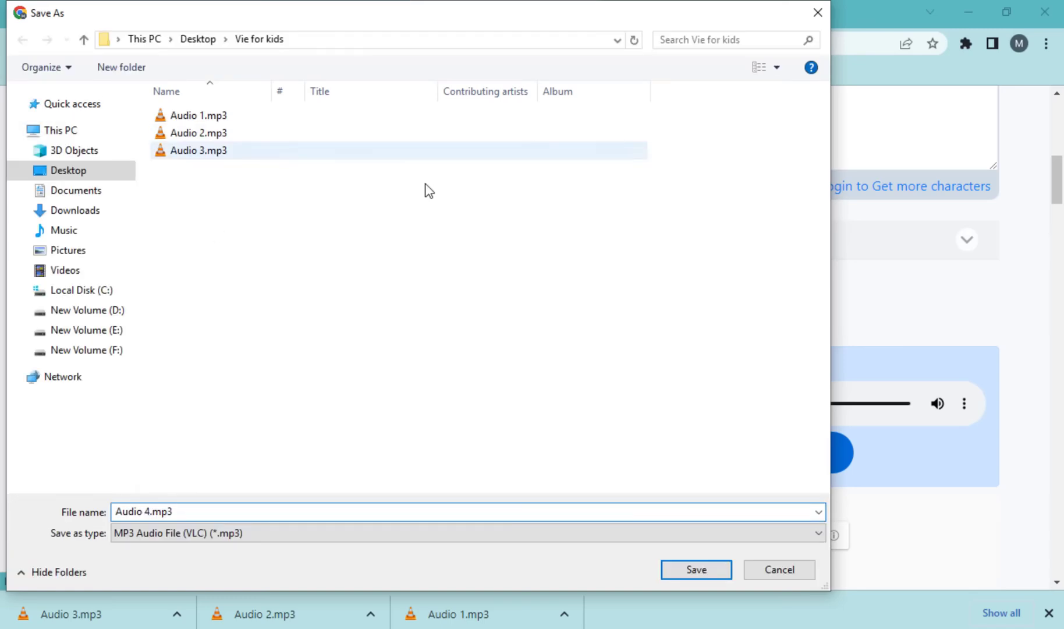
click(697, 570)
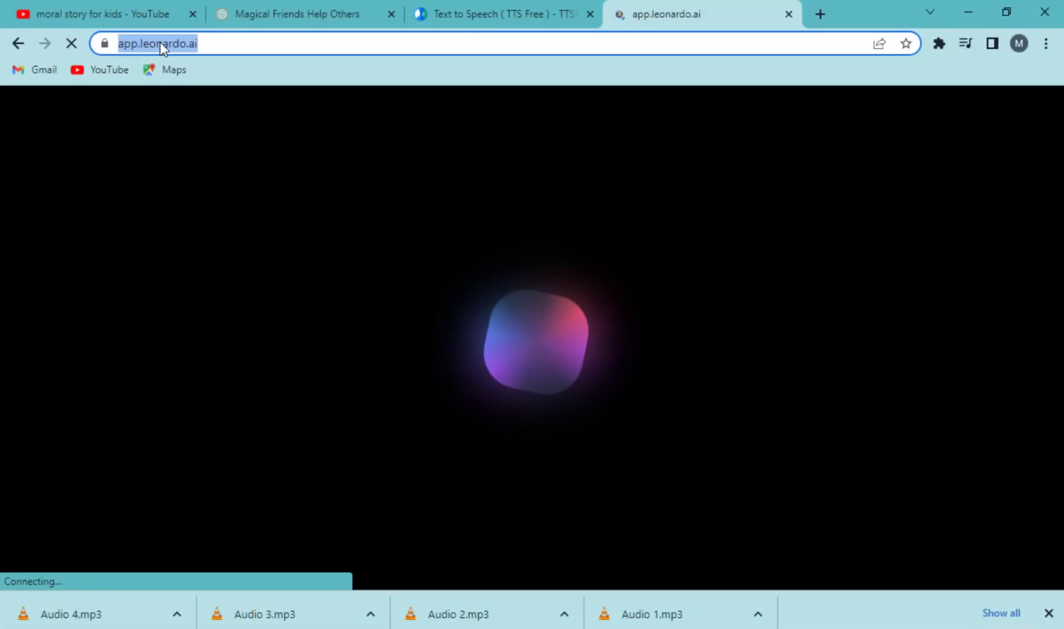
Open Leonardo.Ai's AI Generation Tool and replace its prompt with the title "The Magical Tree and the Lost Rabbit" copied from ChatGPT.
click(309, 261)
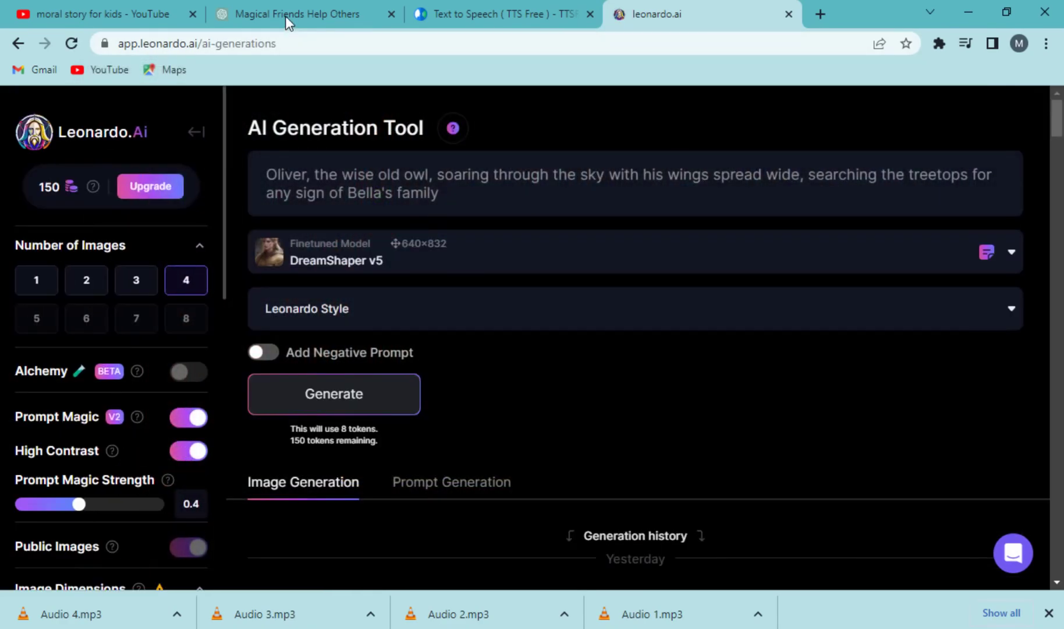
click(285, 14)
drag(609, 253, 378, 252)
click(669, 13)
click(358, 192)
key(ctrl+a)
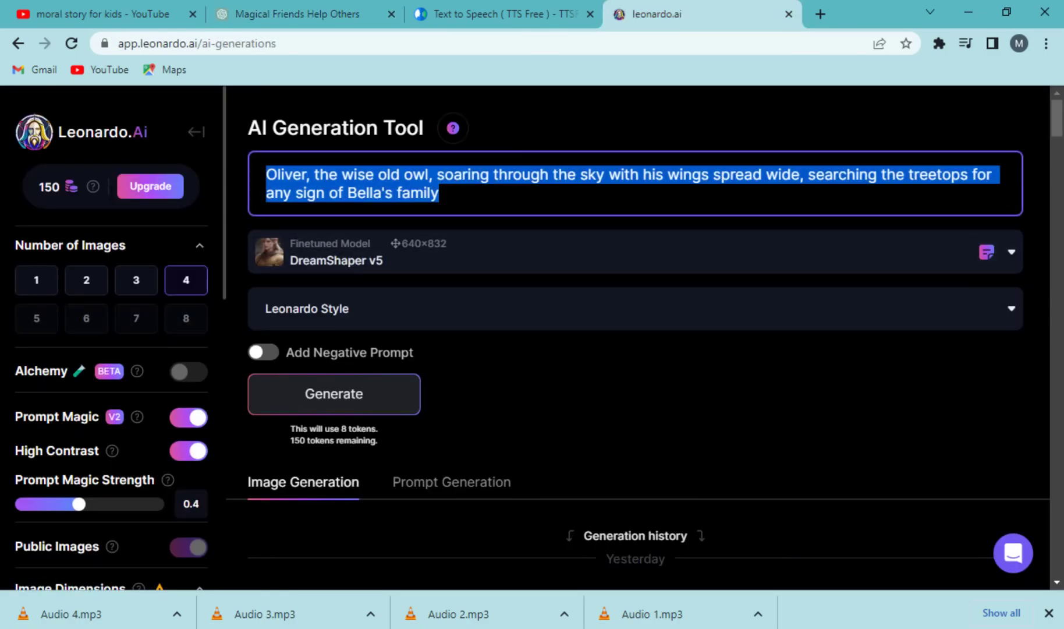
key(ctrl+v)
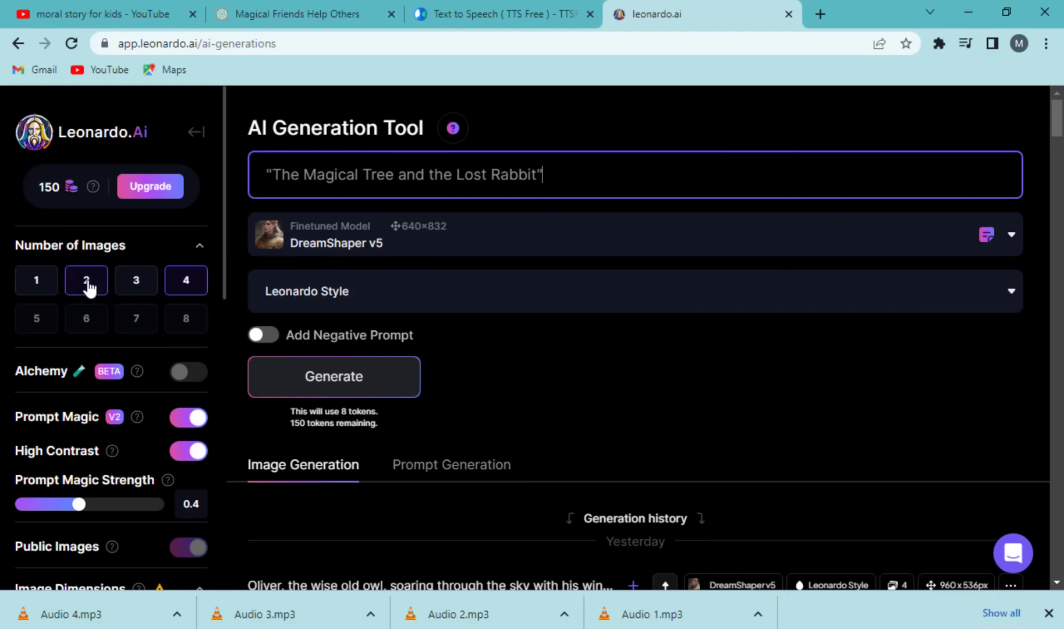
Set the number of images to 2 and the aspect ratio to 16:9, and generate the images.
click(88, 282)
scroll(125, 422, down, 3)
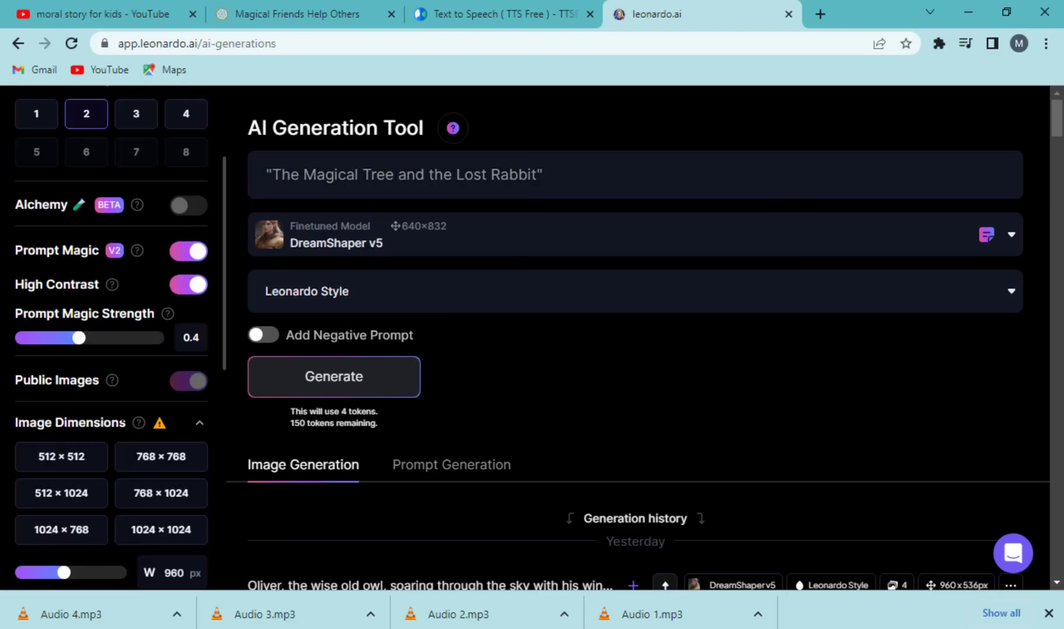
scroll(146, 456, down, 3)
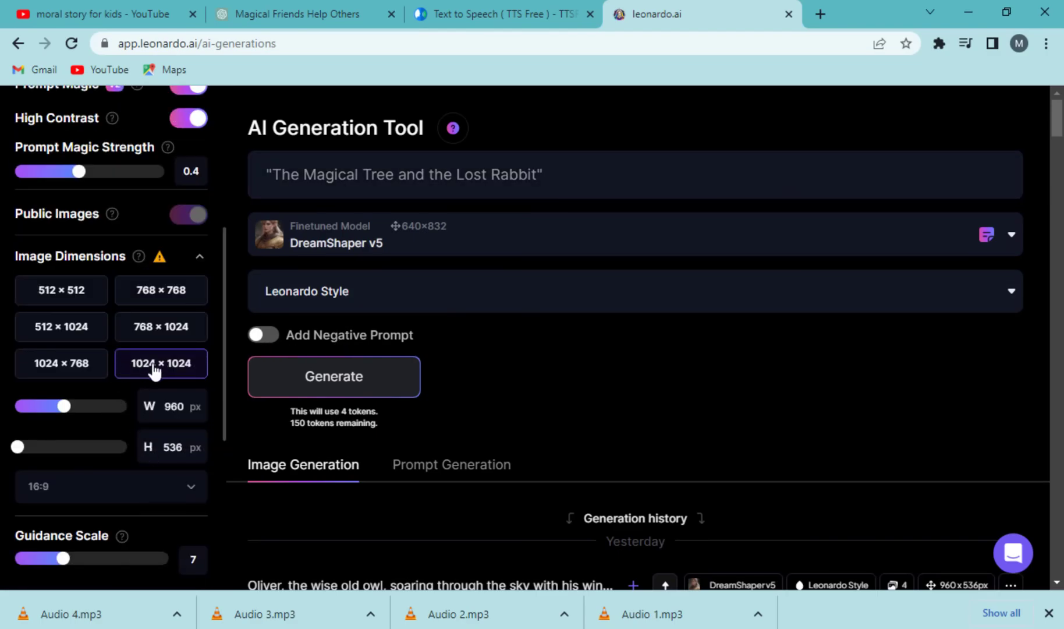
click(132, 489)
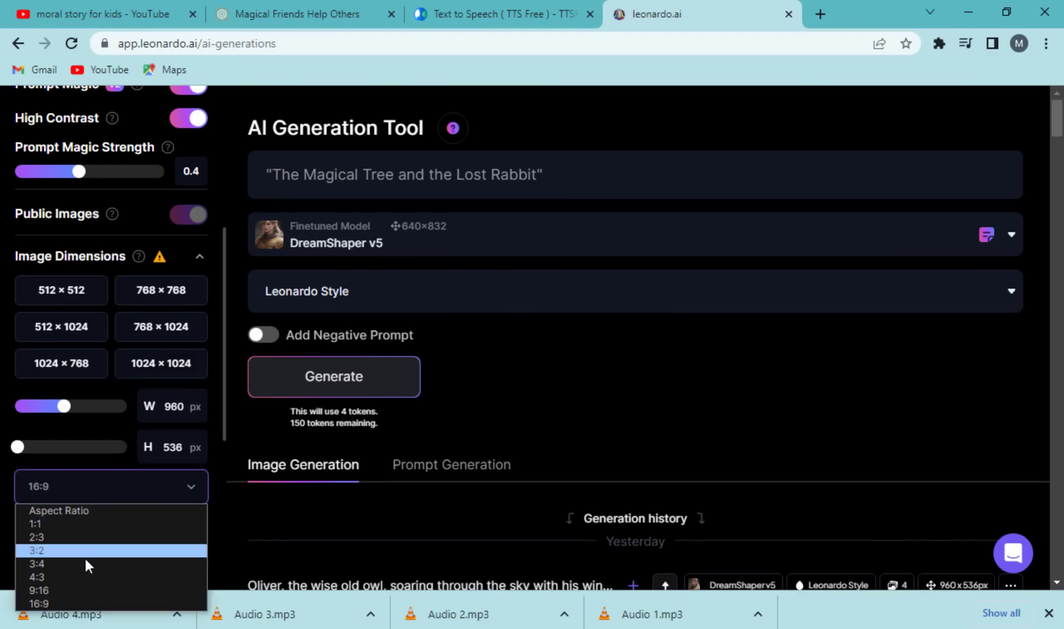
click(50, 605)
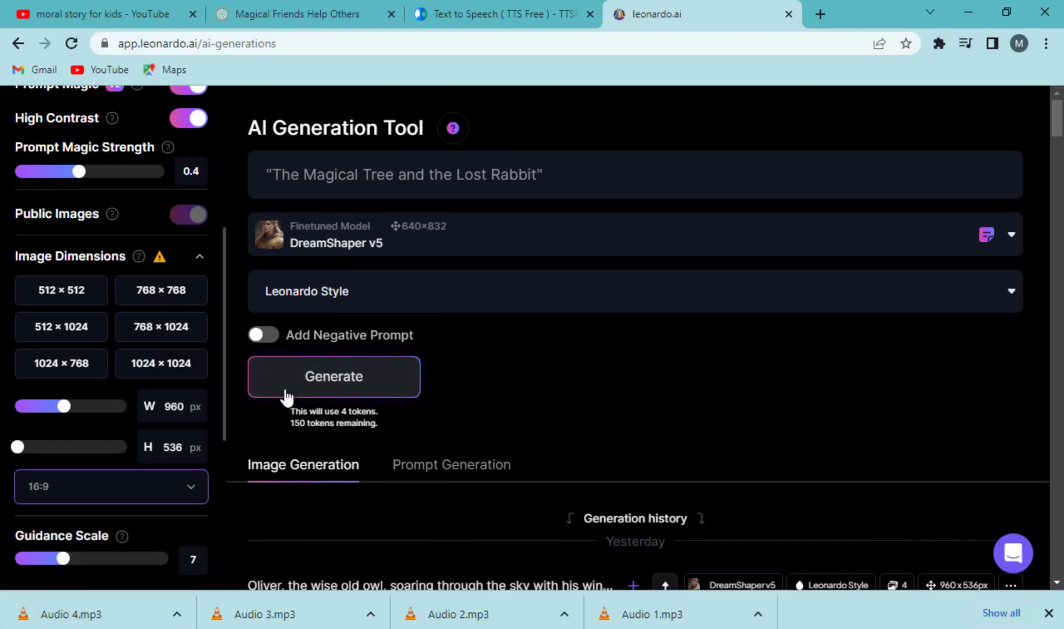
click(322, 389)
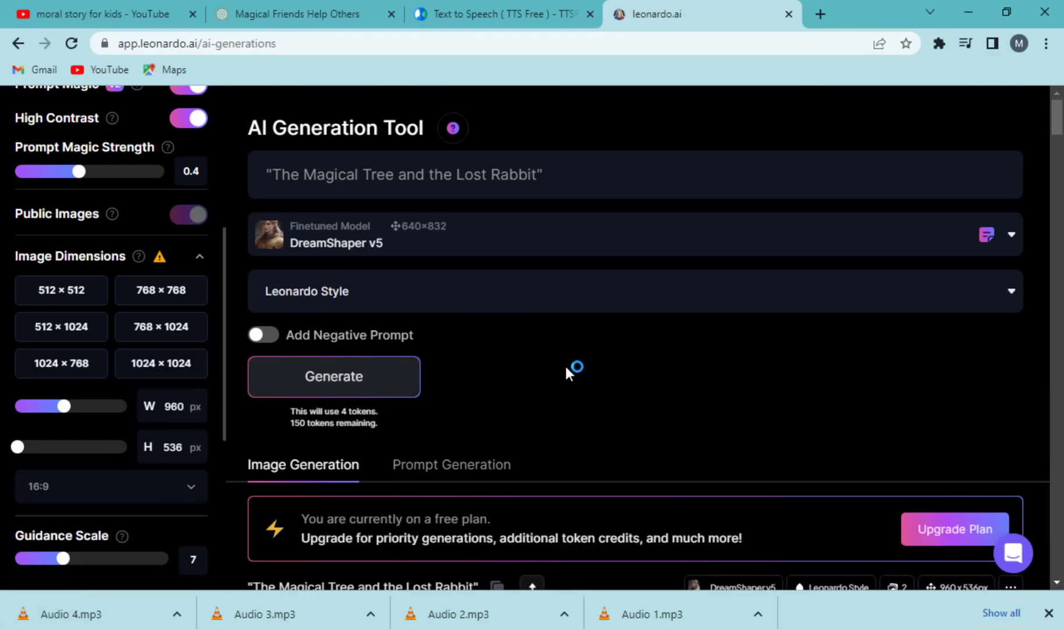
Enlarge the first "Emma and Max's Enchanting Adventure" image of the pair walking hand in hand, and download it.
scroll(582, 367, down, 6)
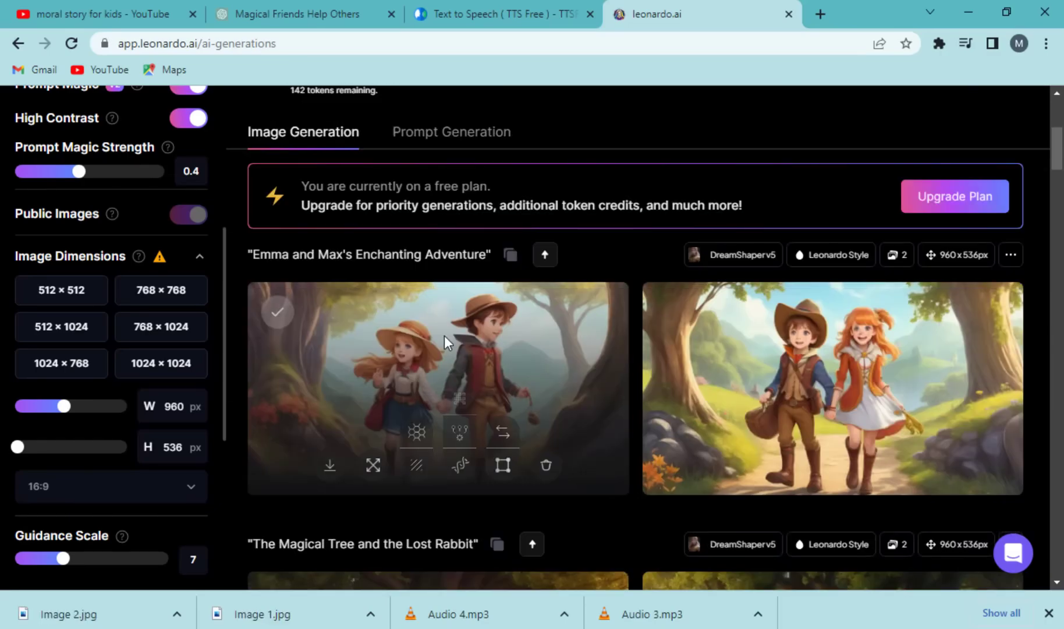
click(483, 341)
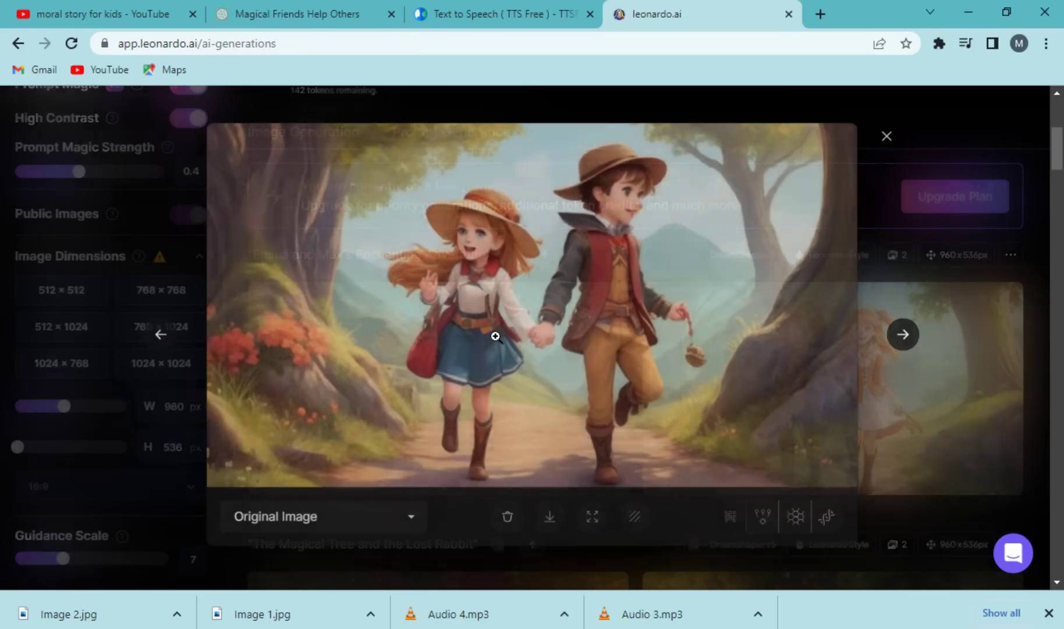
click(910, 335)
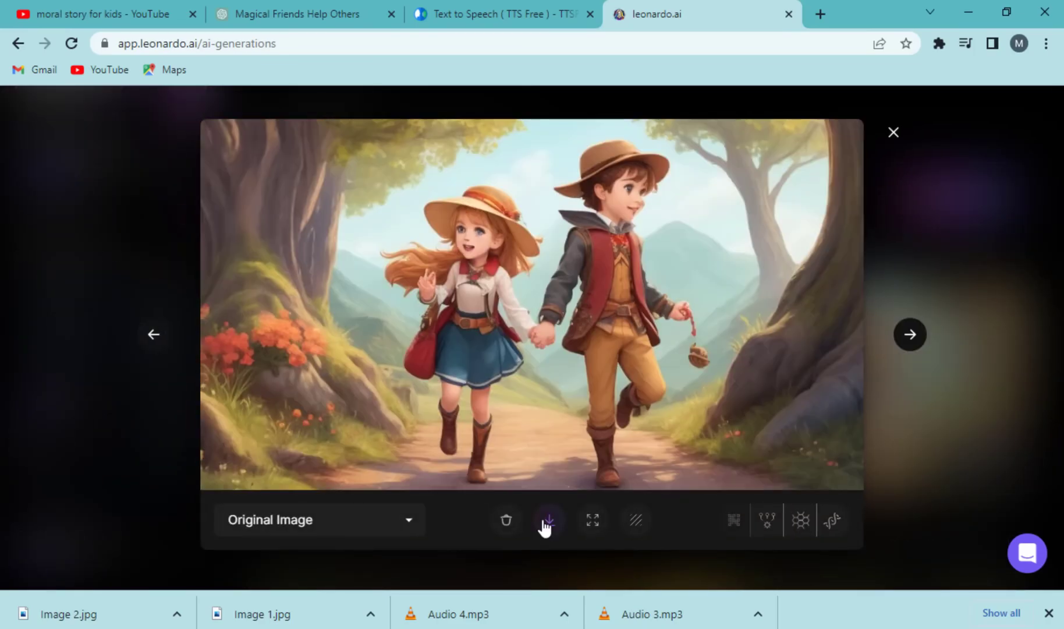
click(548, 521)
text(Ima)
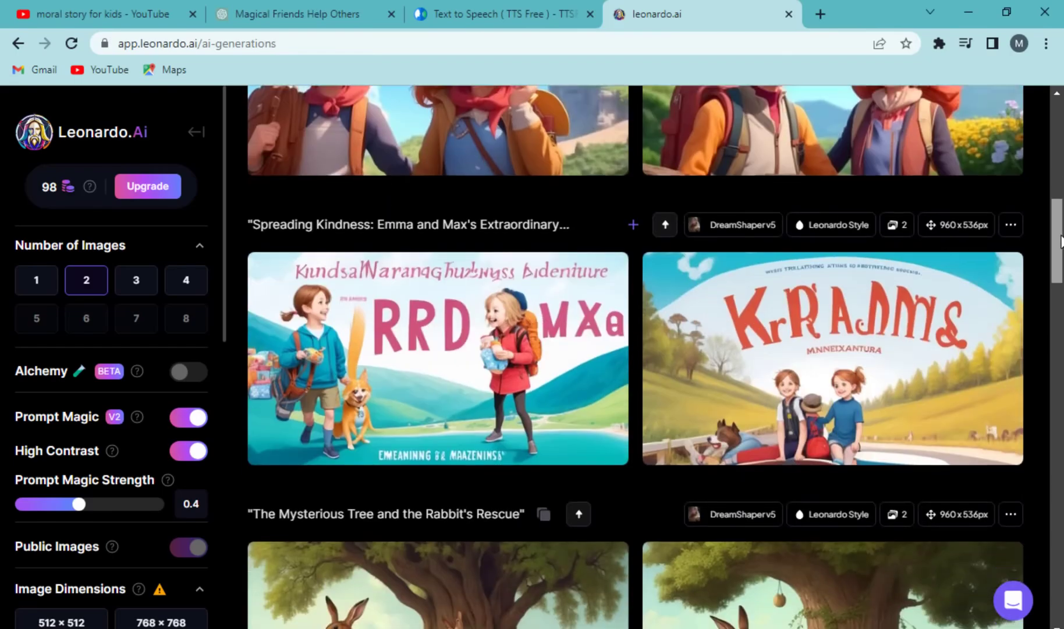
Look through the images generated for the other story prompts and enlarge the miniature forest house image.
scroll(640, 350, down, 6)
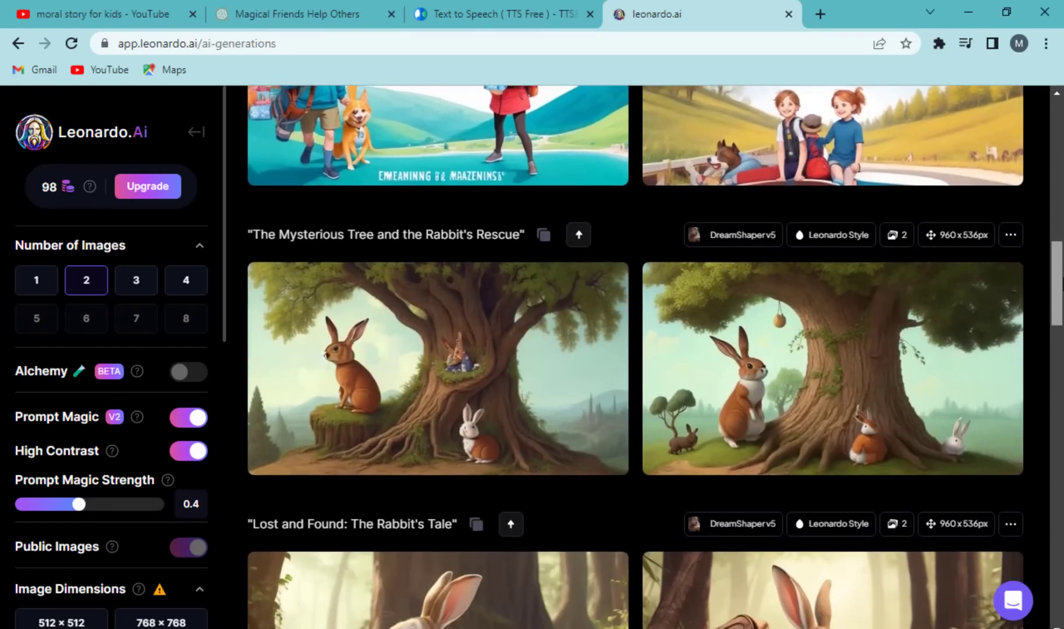
scroll(1056, 475, down, 15)
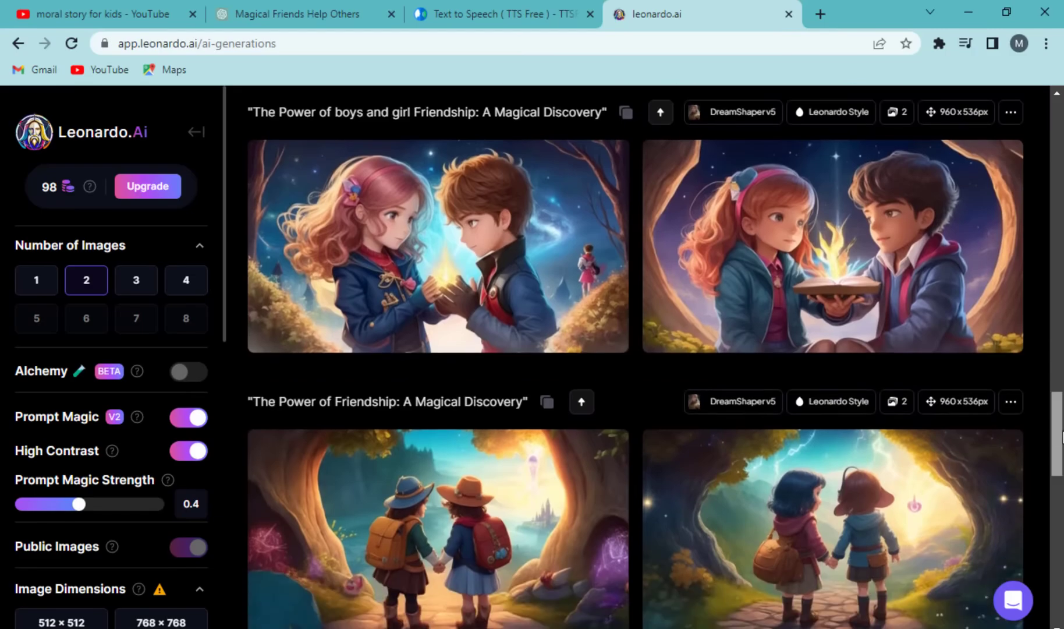
scroll(1057, 475, down, 8)
scroll(611, 396, up, 3)
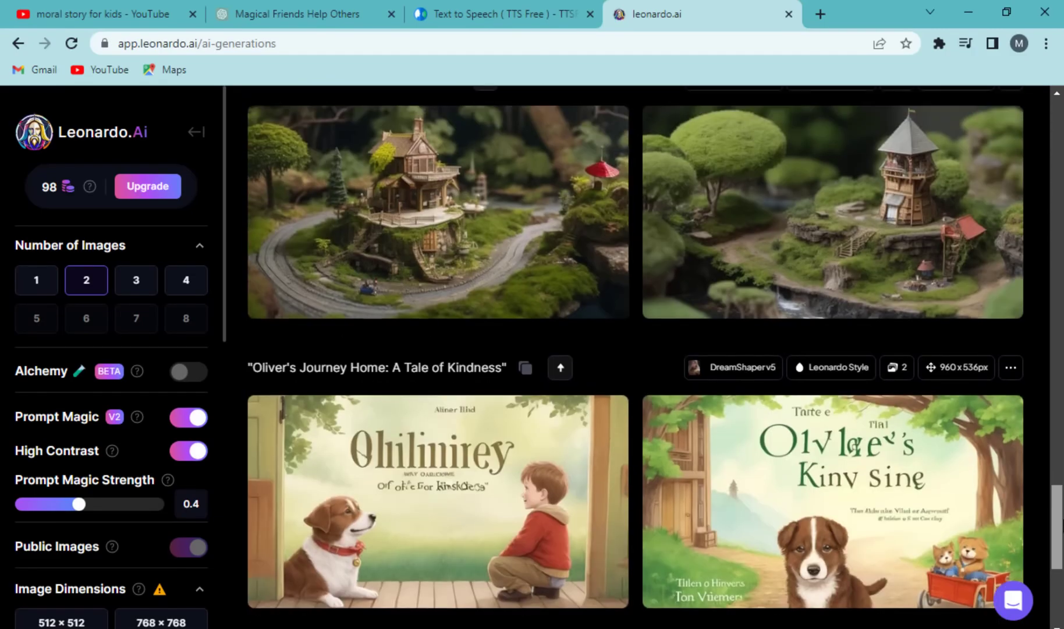
click(507, 231)
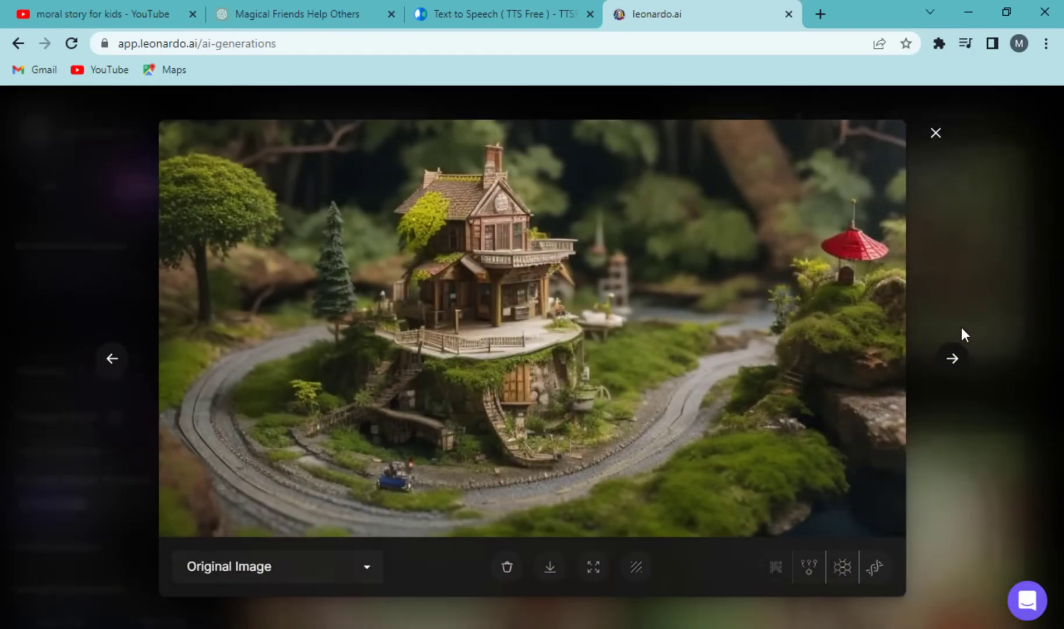
click(960, 325)
scroll(1048, 300, down, 6)
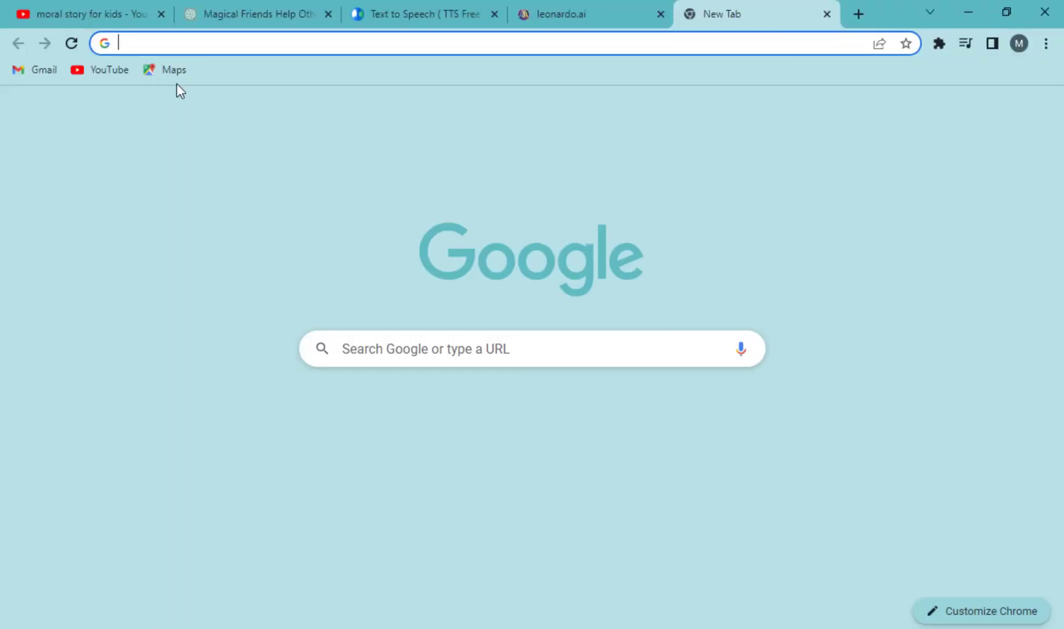
Search Google for leiapix and open the LeiaPix Converter site.
key(Return)
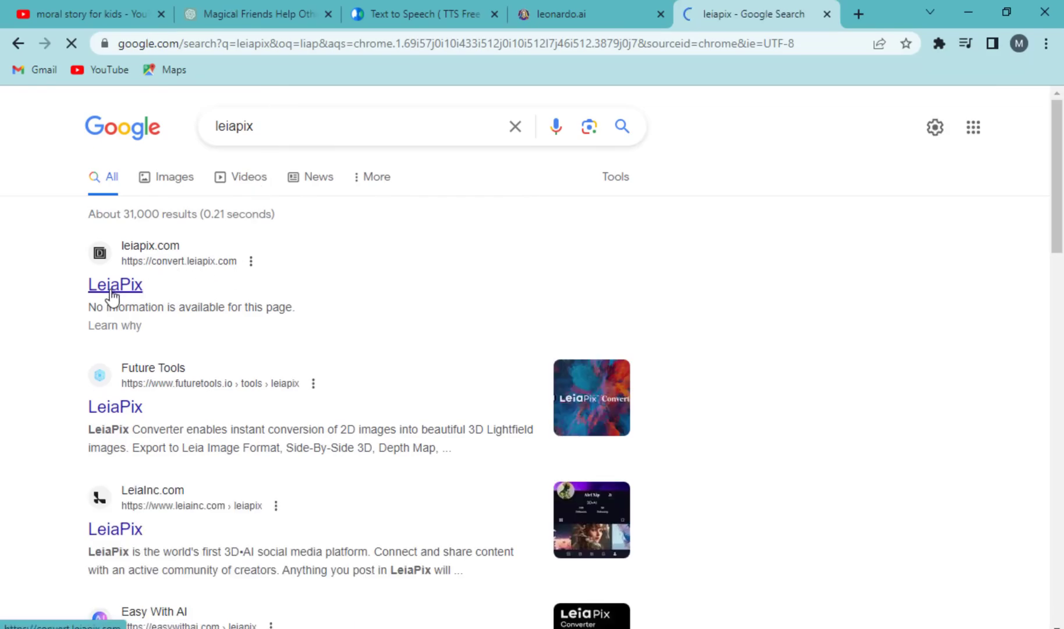
click(113, 286)
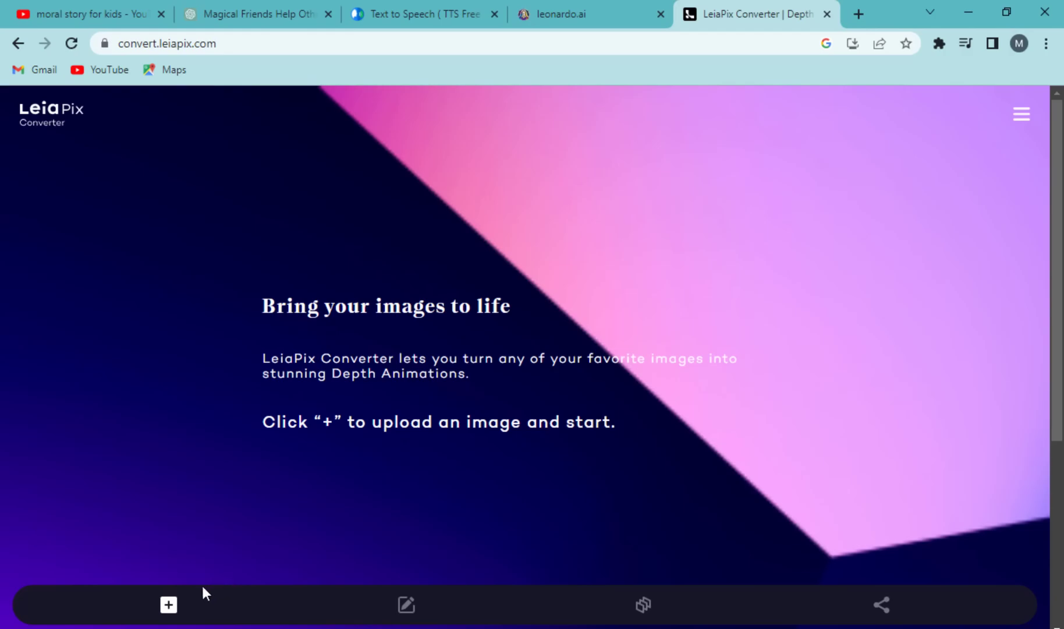
Upload the miniature wooden tower image from the Vie for kids folder on the desktop to LeiaPix Converter.
click(168, 606)
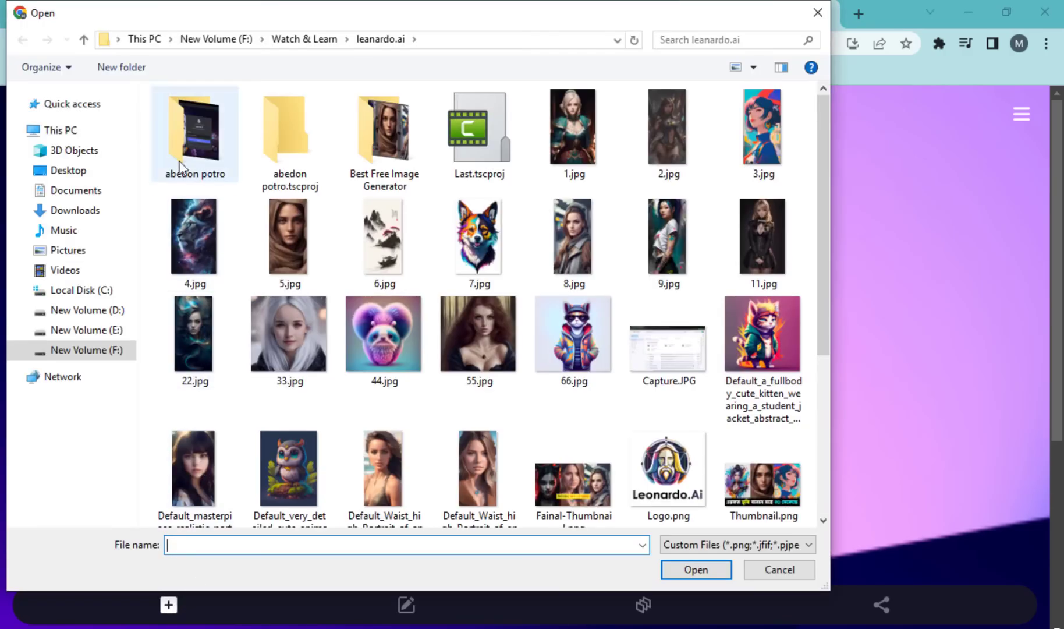
click(57, 175)
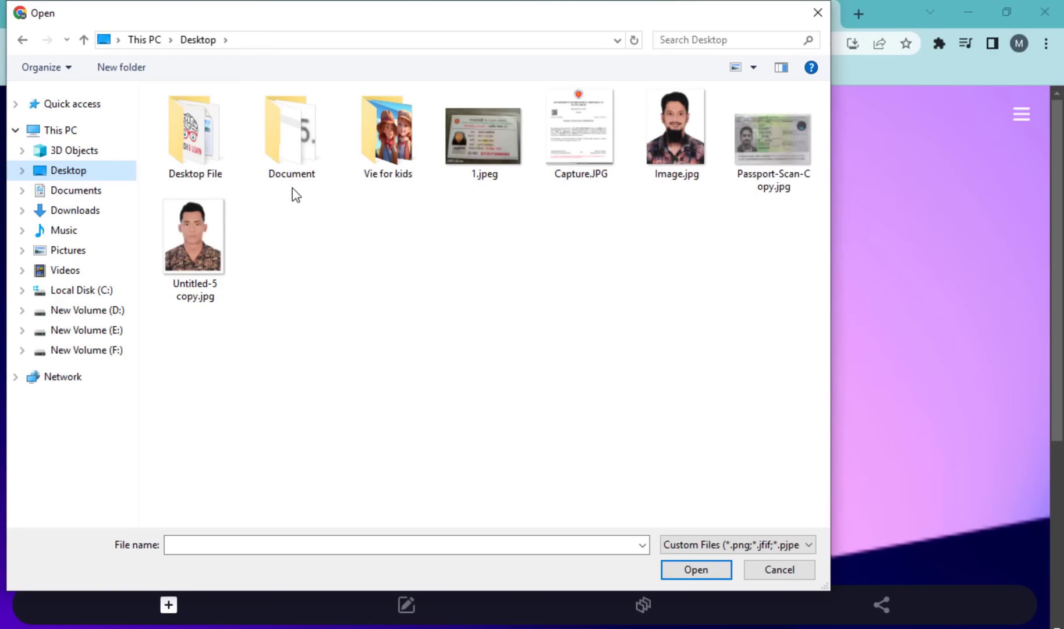
double_click(373, 160)
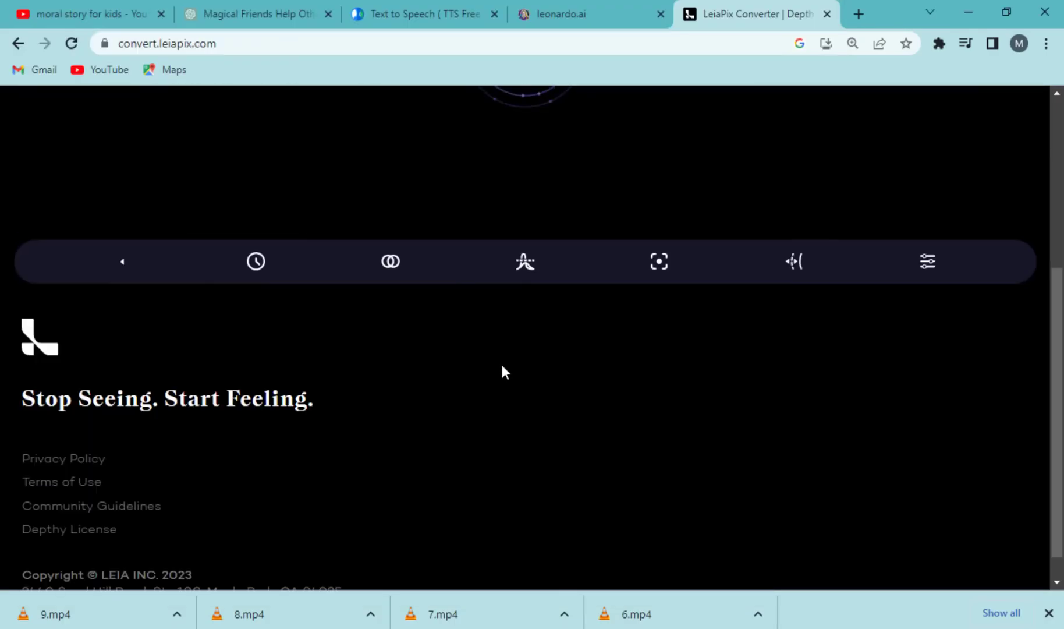
scroll(555, 425, up, 5)
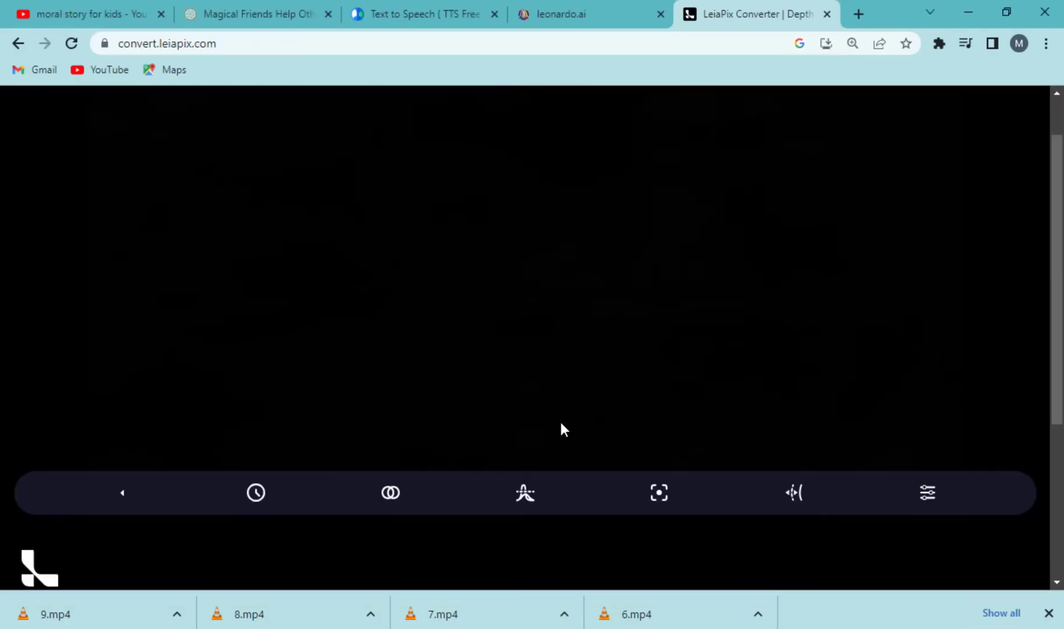
scroll(561, 421, up, 1)
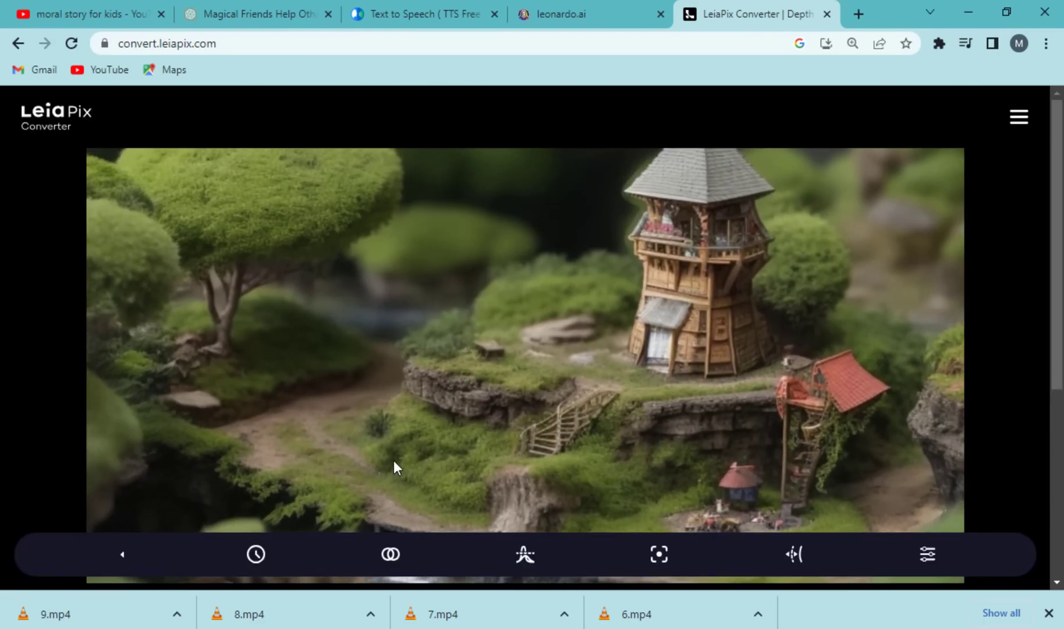
Set the depth animation's length to 5 s and choose the circle motion style after trying the tall ellipse.
click(255, 554)
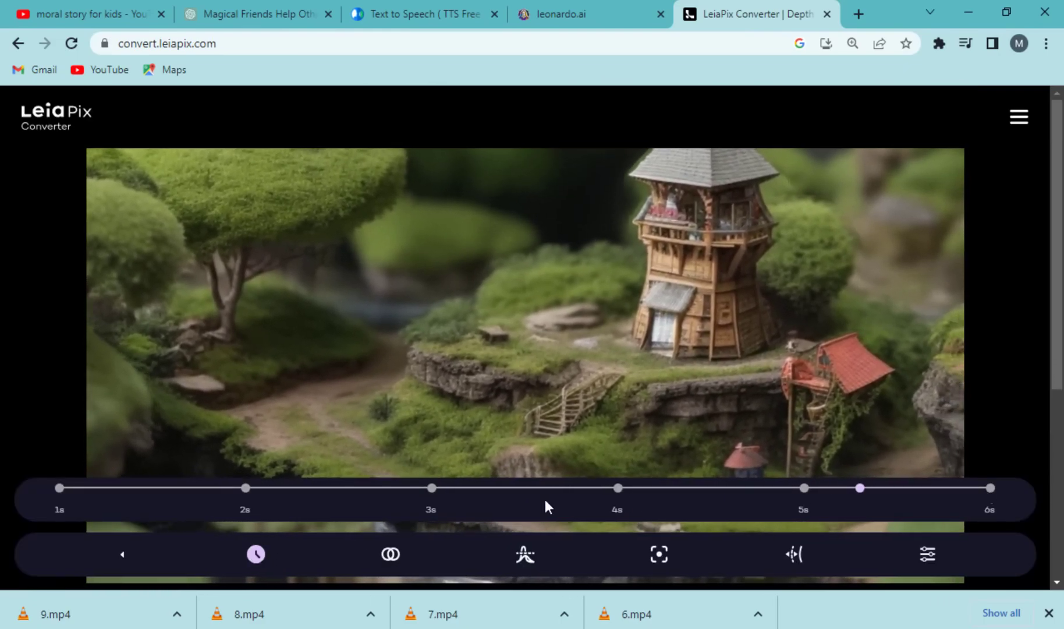
click(805, 488)
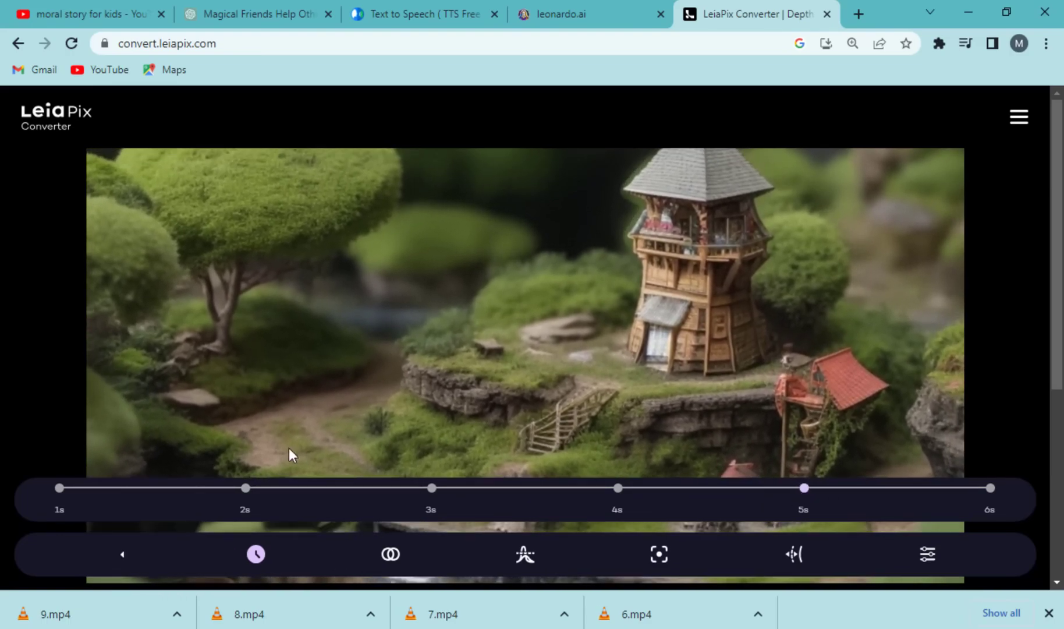
click(390, 554)
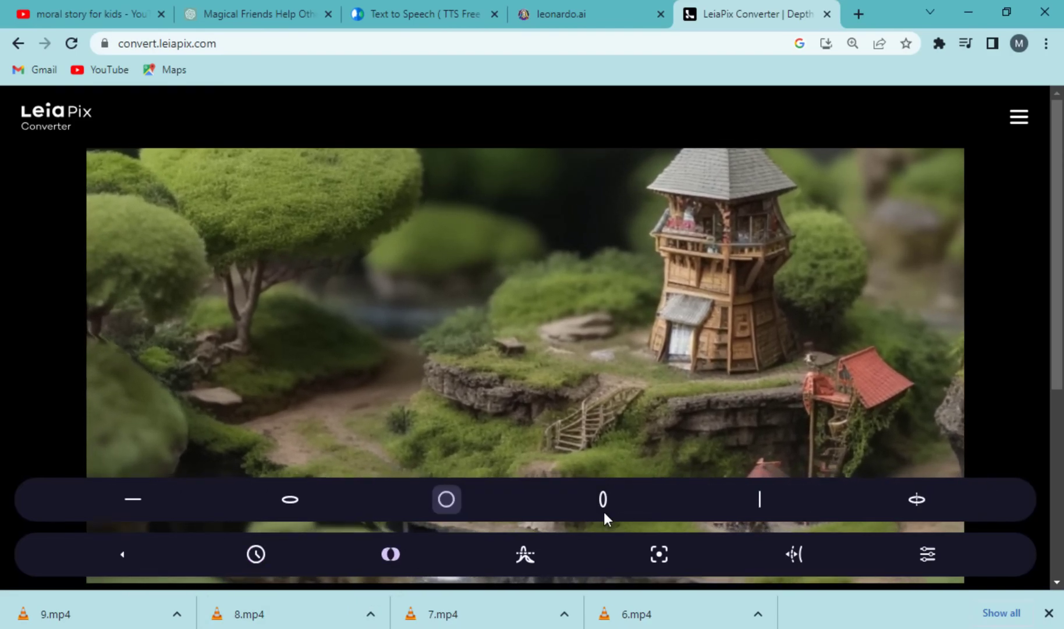
click(605, 505)
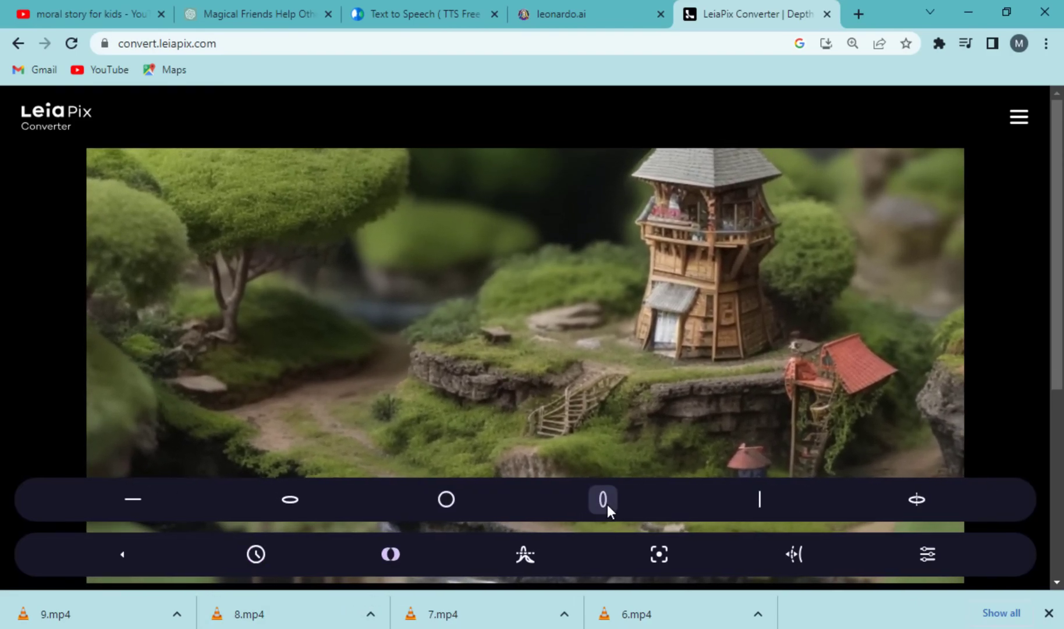
click(447, 502)
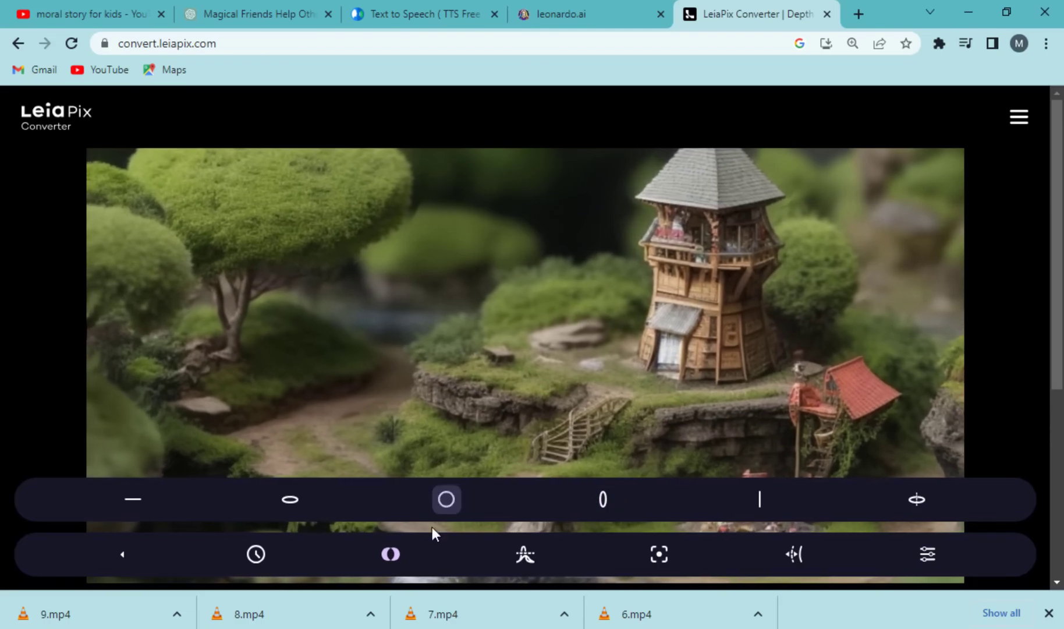
click(663, 562)
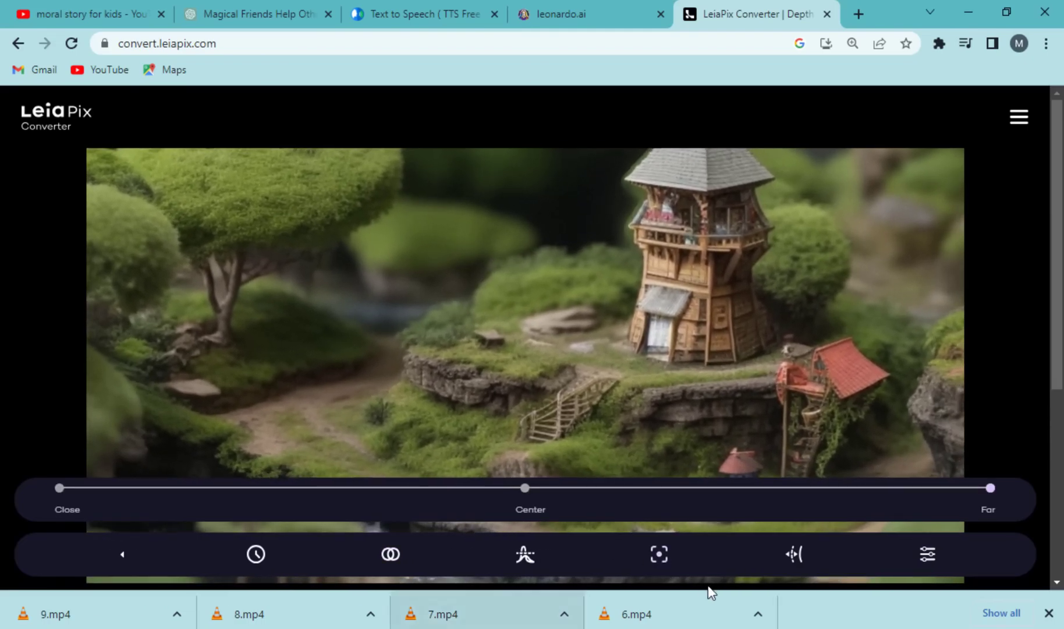
click(121, 555)
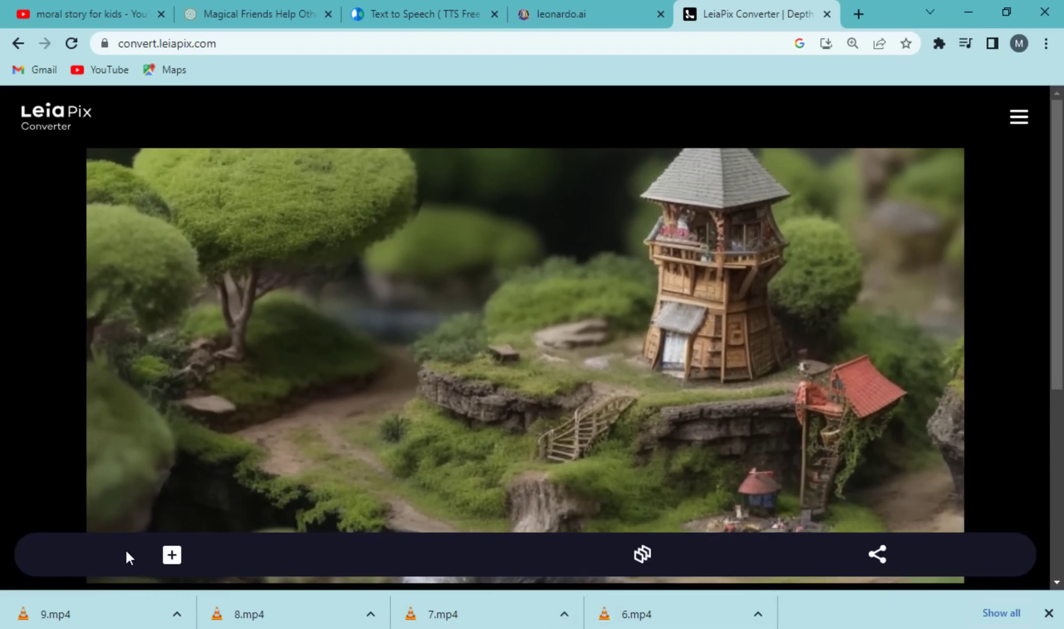
Export the tower depth animation as an MP4 and save it to the device.
click(878, 554)
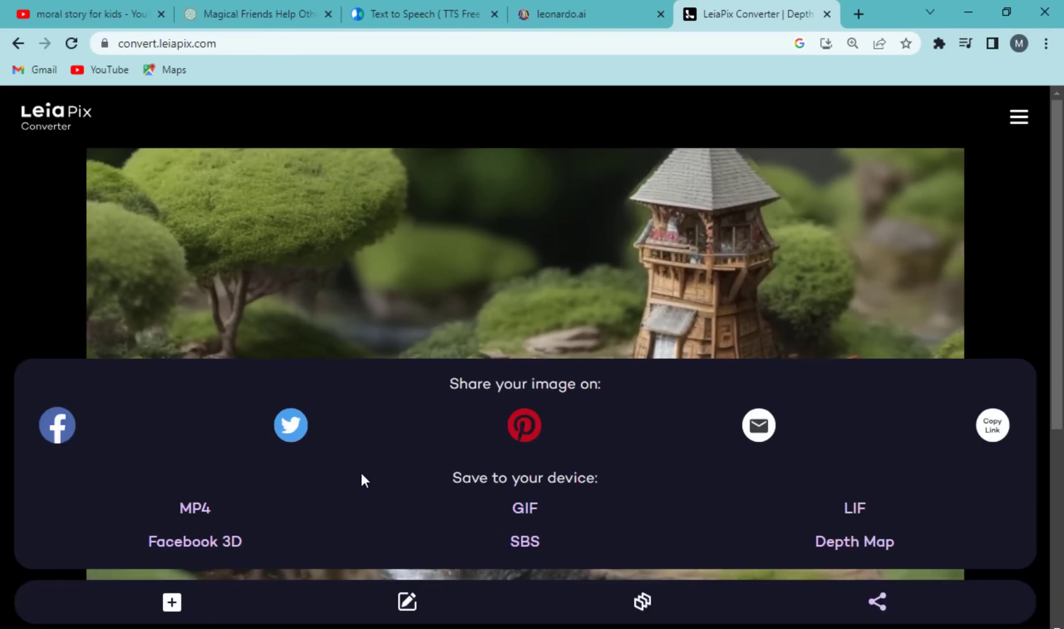
click(186, 504)
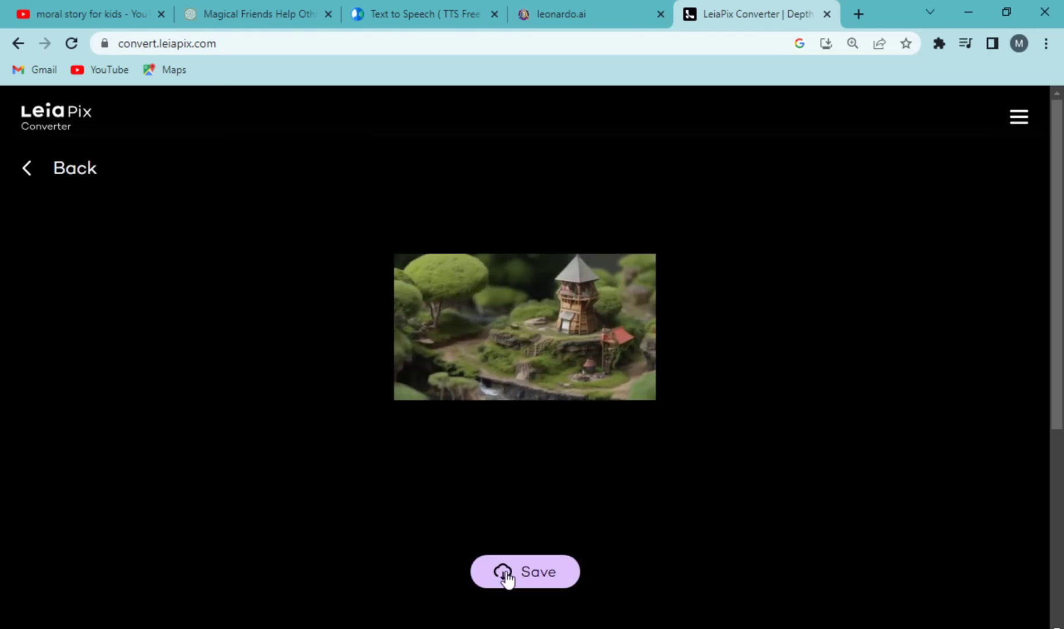
click(505, 574)
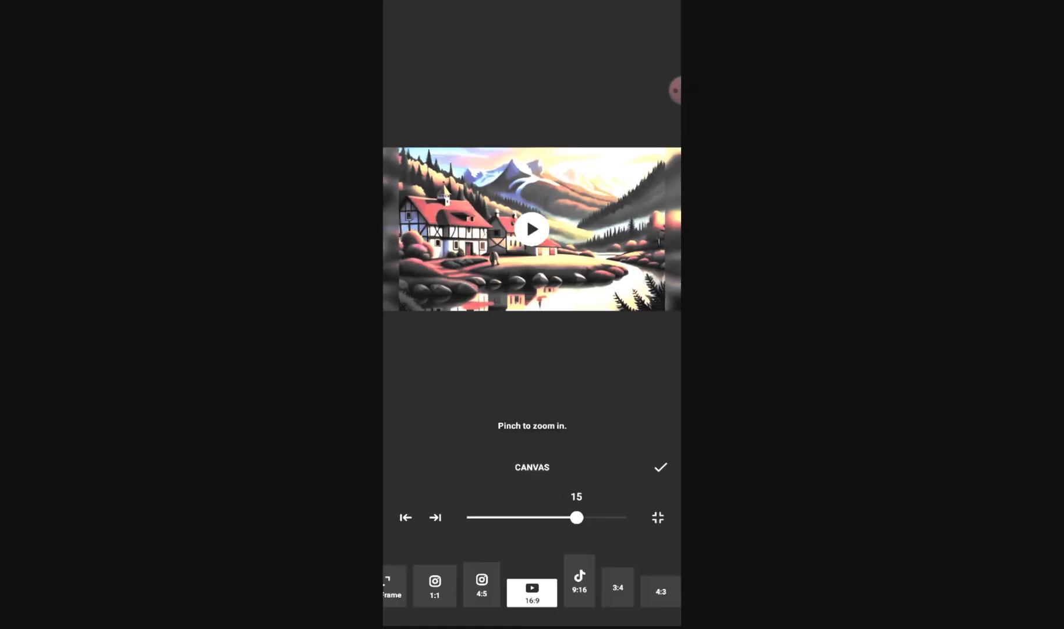
In the InShot mobile editor, set the village clip's zoom on the 16:9 canvas to 47 and apply it.
drag(577, 516, 623, 517)
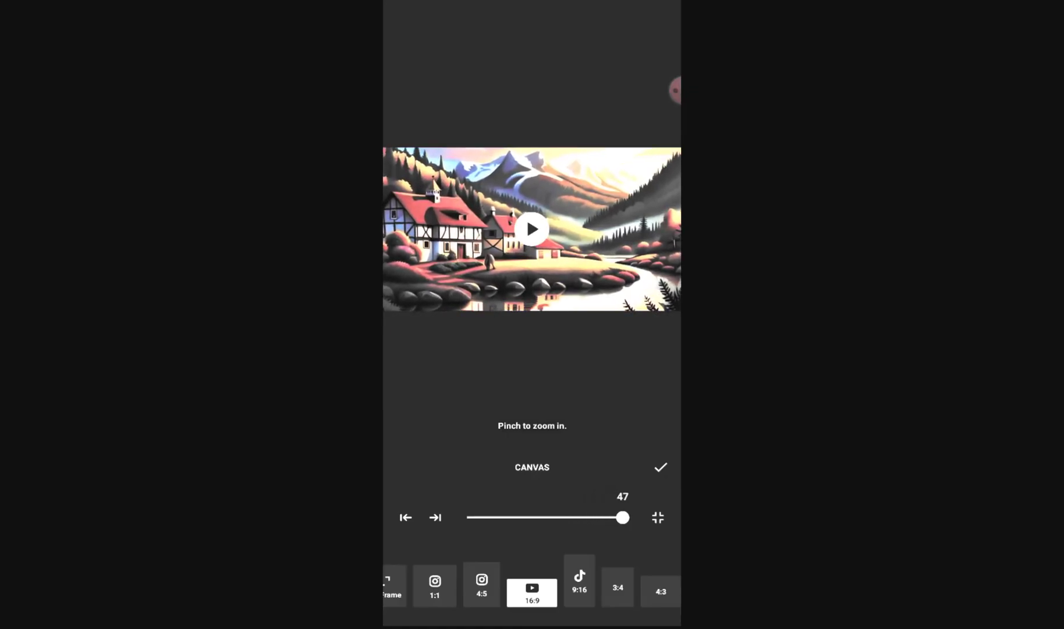
click(660, 467)
Add the synthesized_audio (1) voice-over to the audio track at the start of the village clip.
click(449, 537)
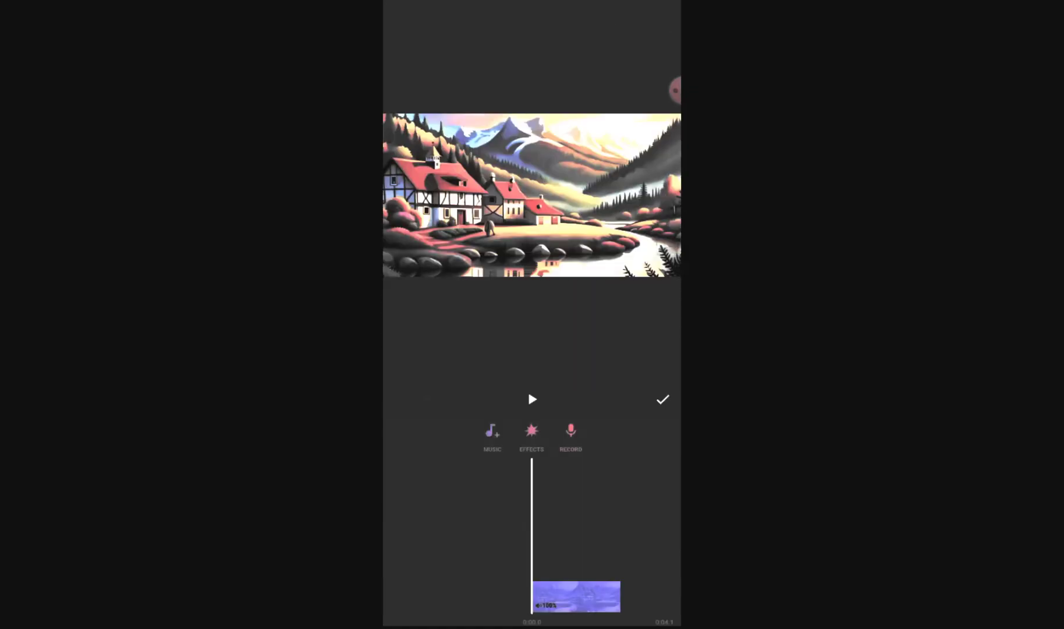
click(492, 433)
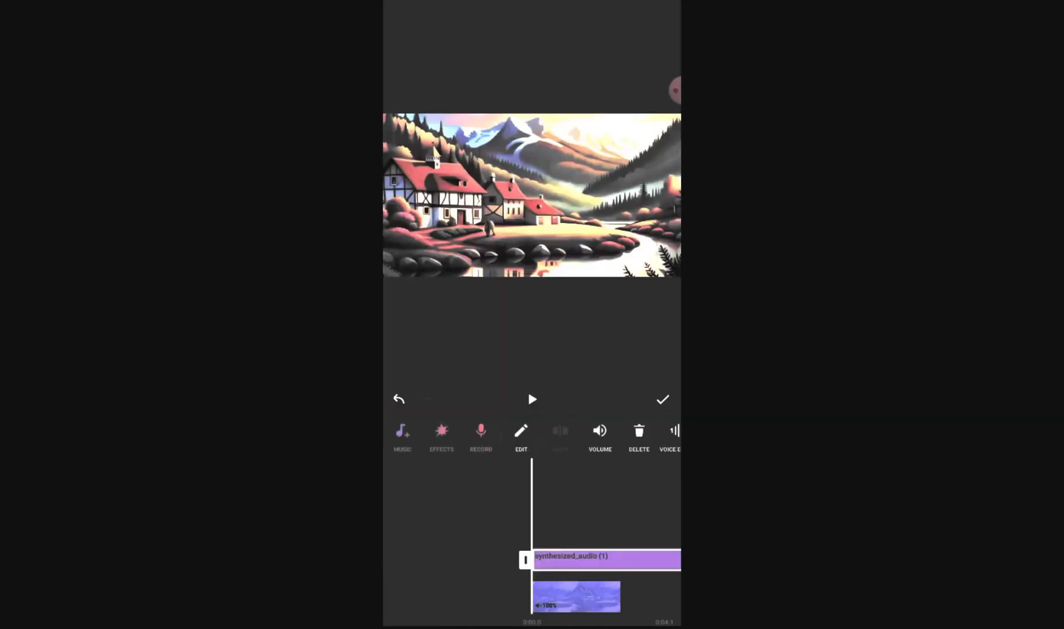
click(530, 396)
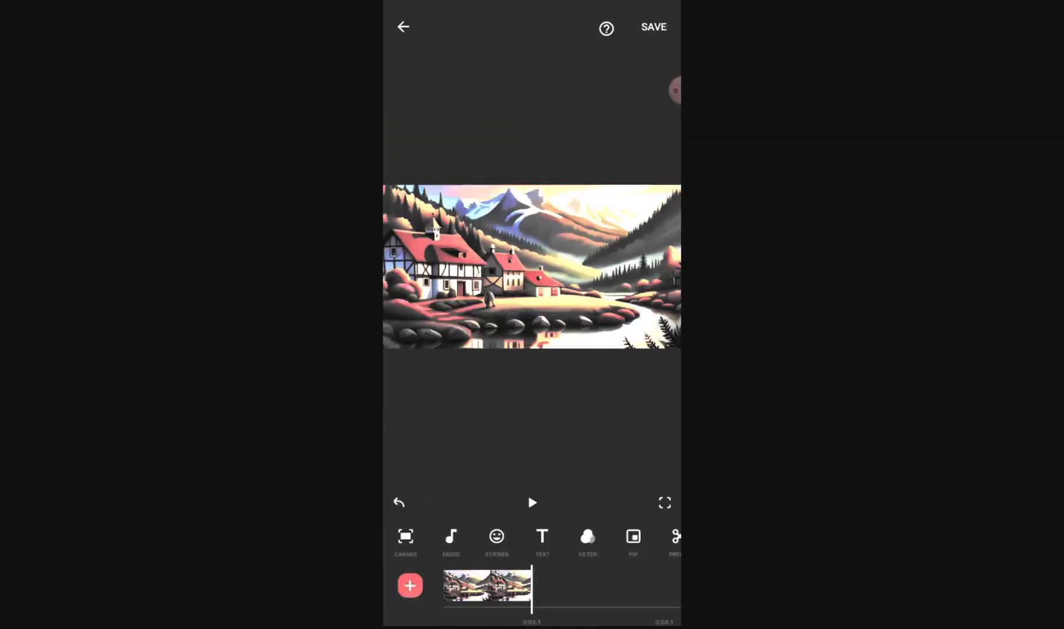
Add the three-second video of the boy in a suit from the album after the village clip.
click(410, 585)
click(433, 539)
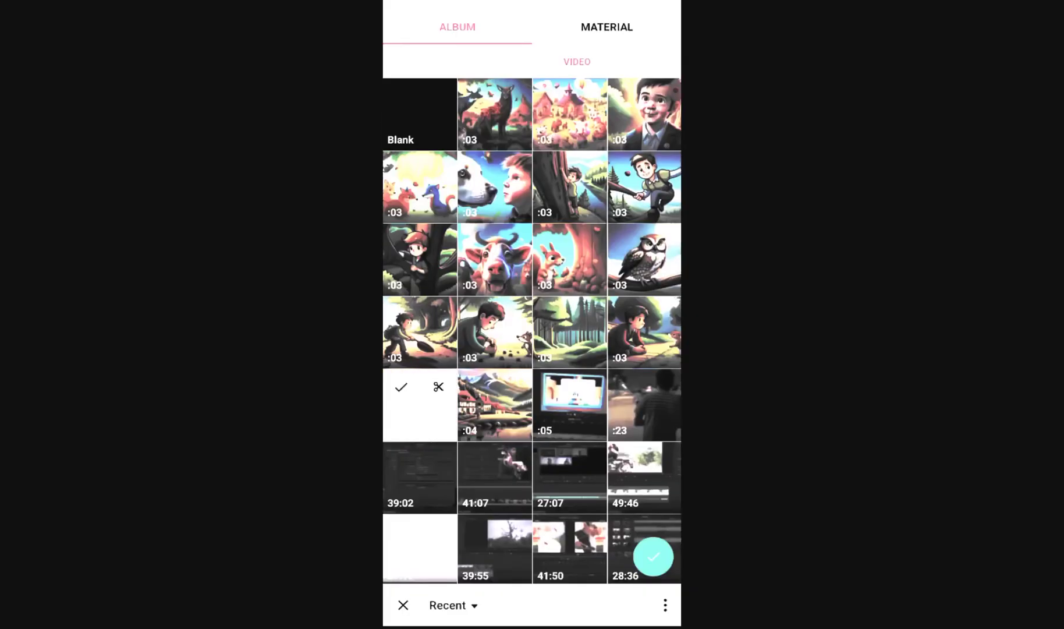
click(653, 556)
Select the village clip, preview the timeline from its start and open the canvas settings.
click(487, 584)
click(501, 585)
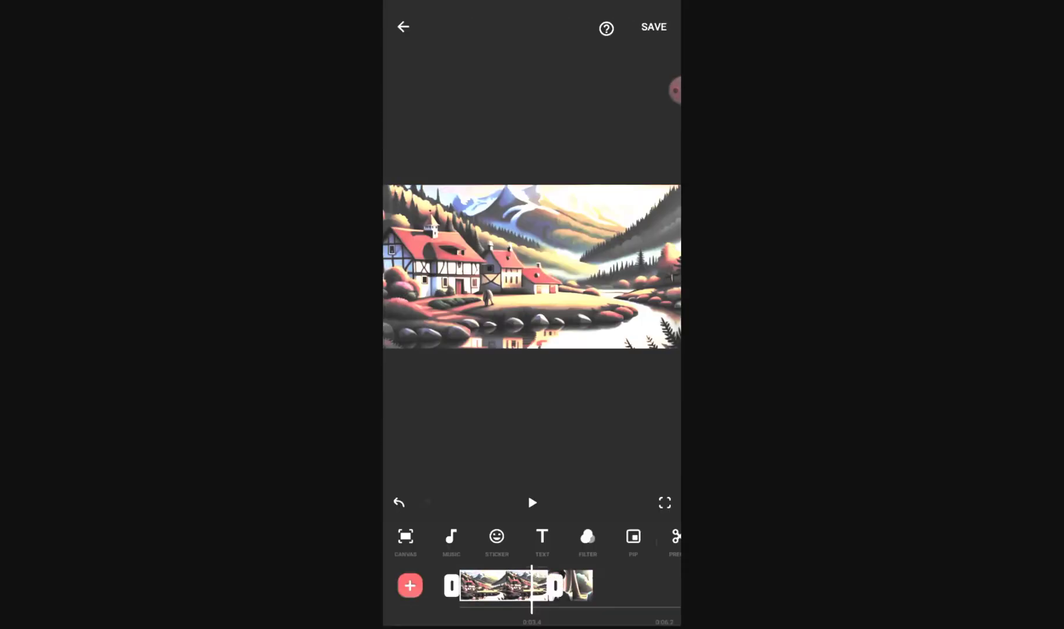
click(533, 502)
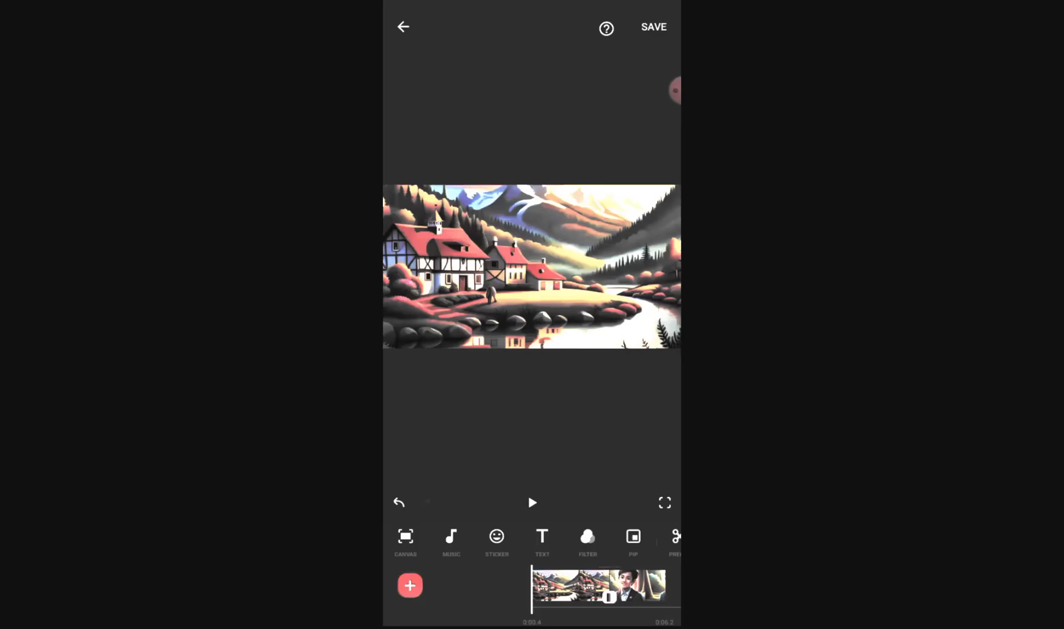
click(406, 536)
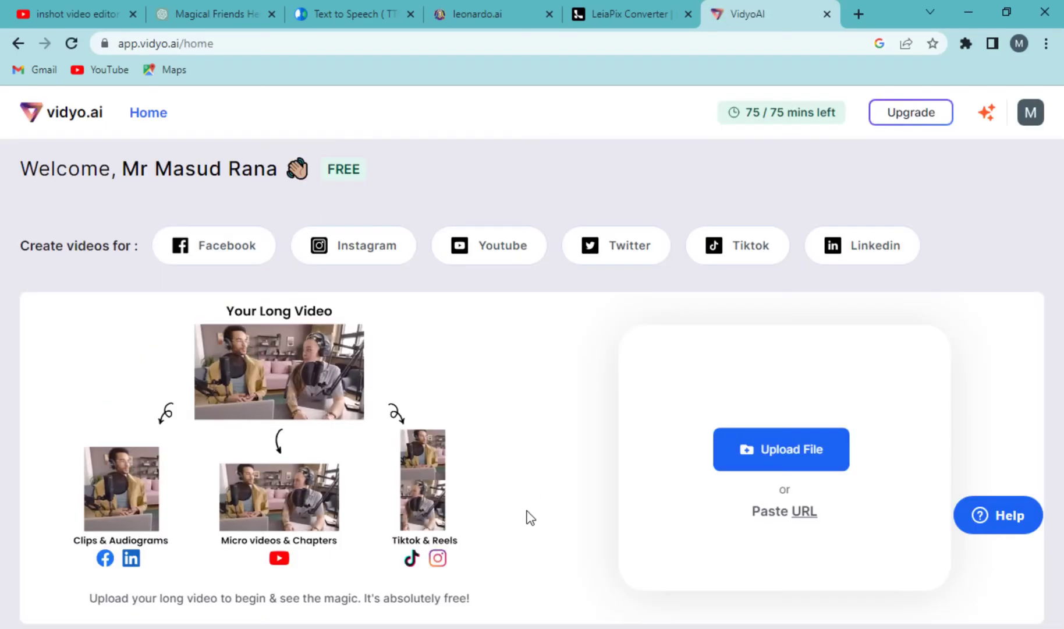
Import Final Video.mp4 from the Final Video folder inside Vie for kids as the video to process.
click(765, 450)
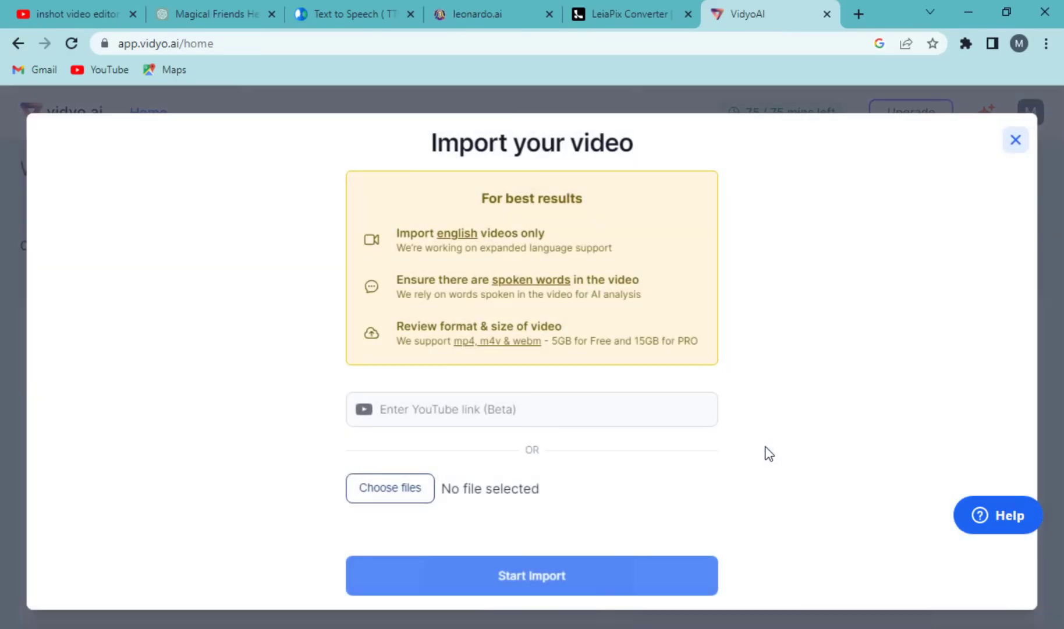
click(417, 499)
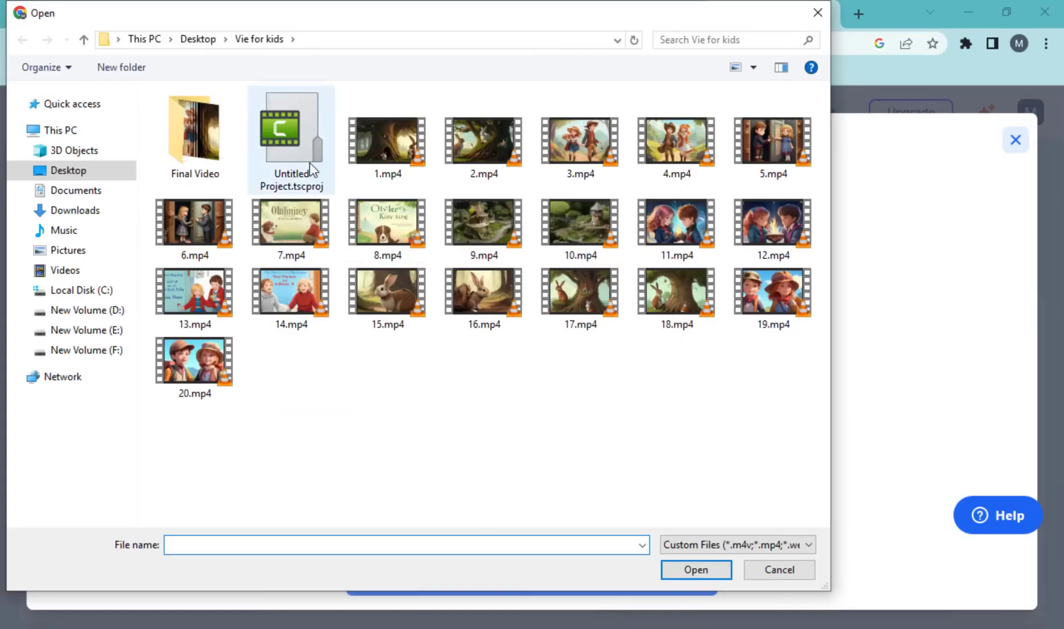
double_click(194, 135)
click(194, 136)
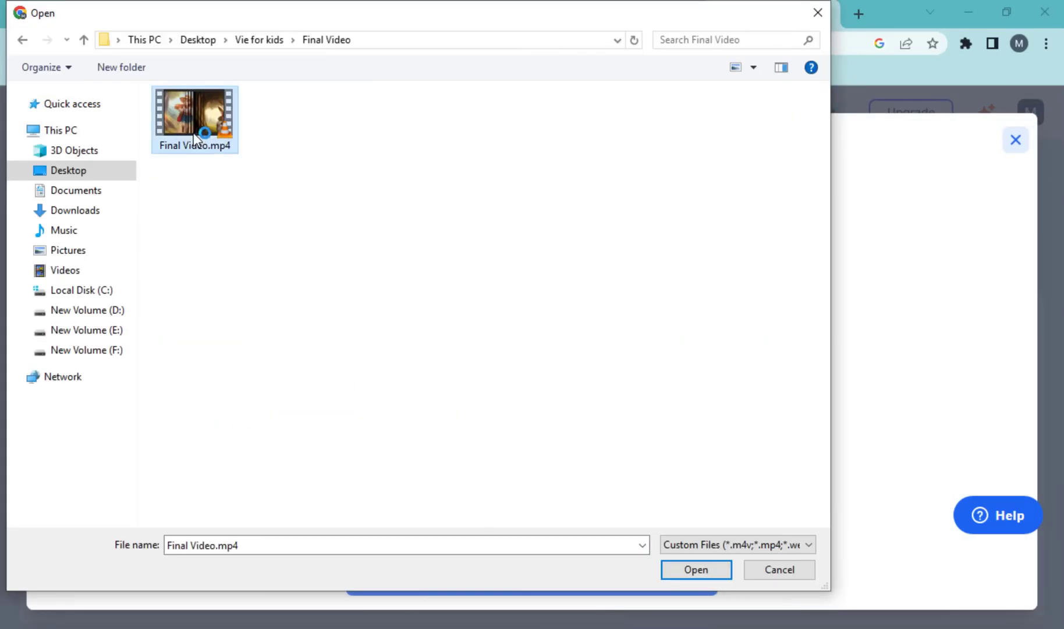
double_click(194, 135)
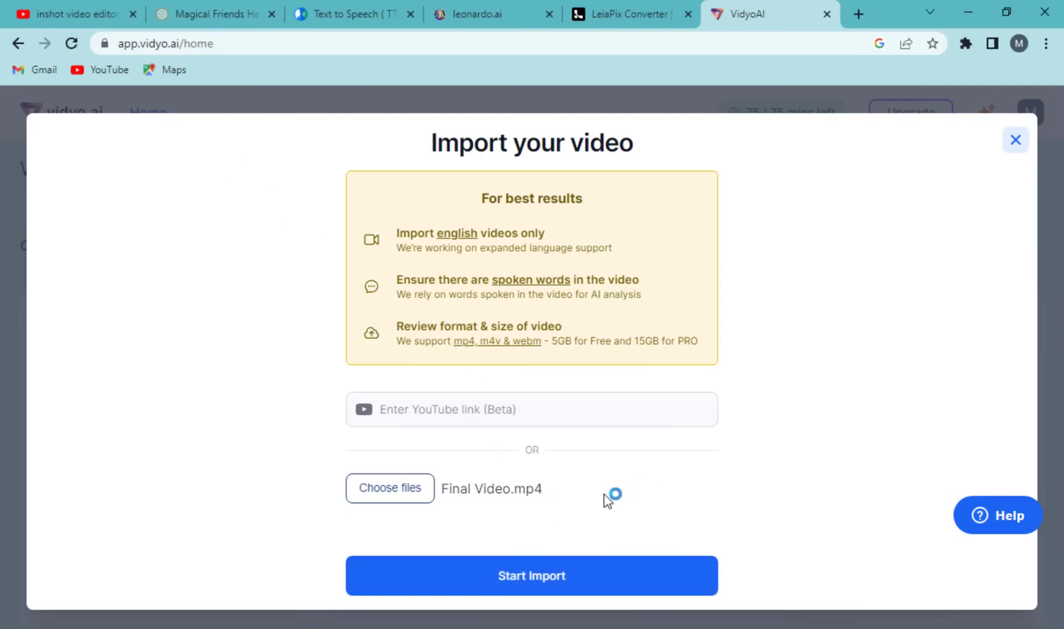
click(513, 581)
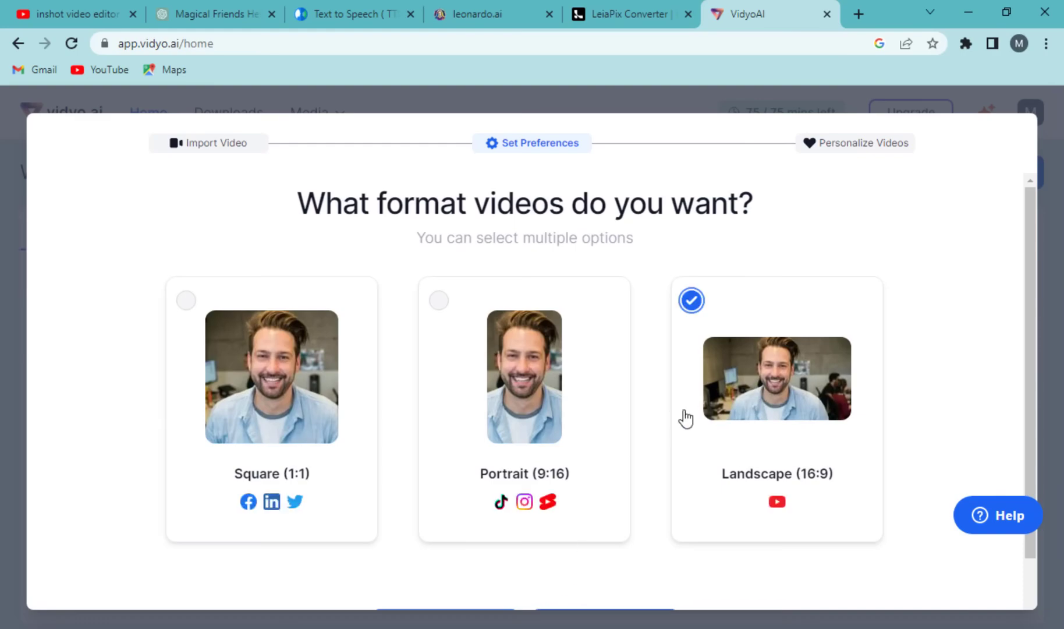
Keep the Landscape (16:9) format, choose three landscape templates and finish the setup with the YouTube handle left blank.
scroll(693, 495, down, 1)
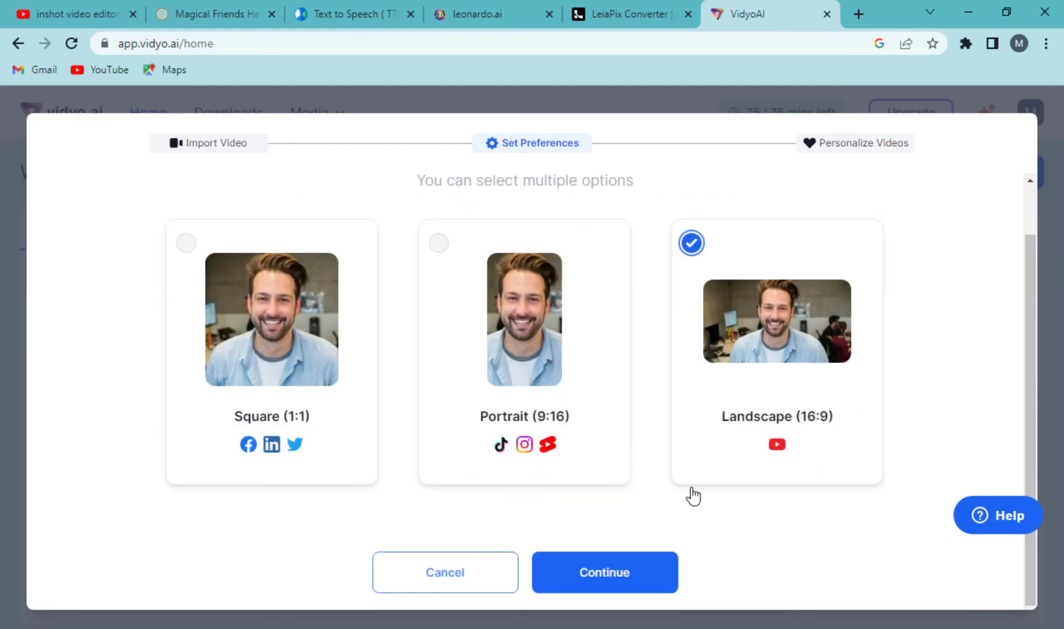
click(613, 573)
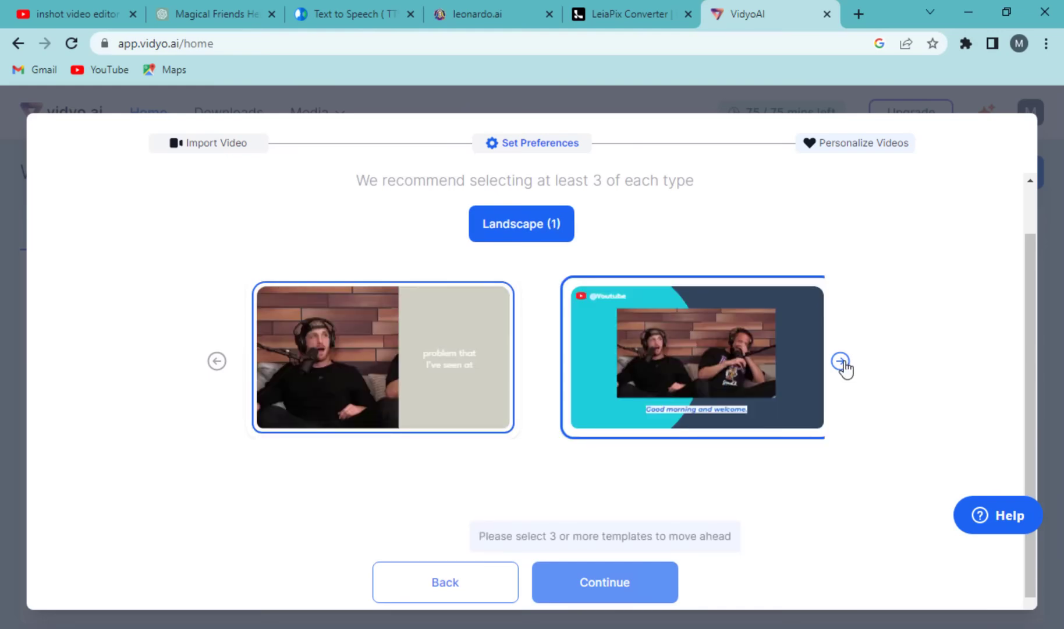
click(842, 363)
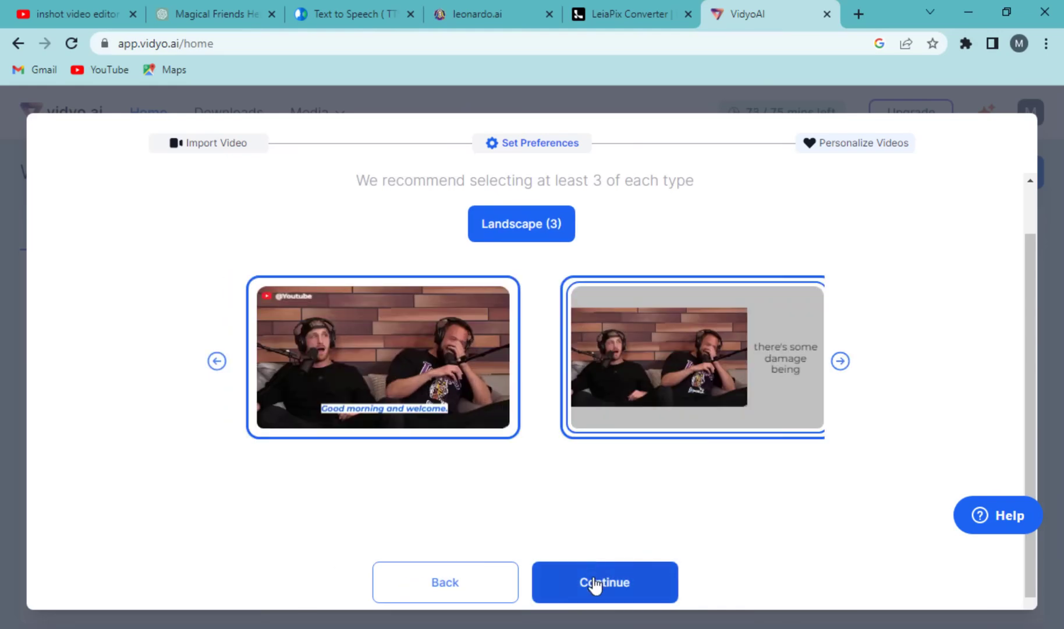
click(594, 583)
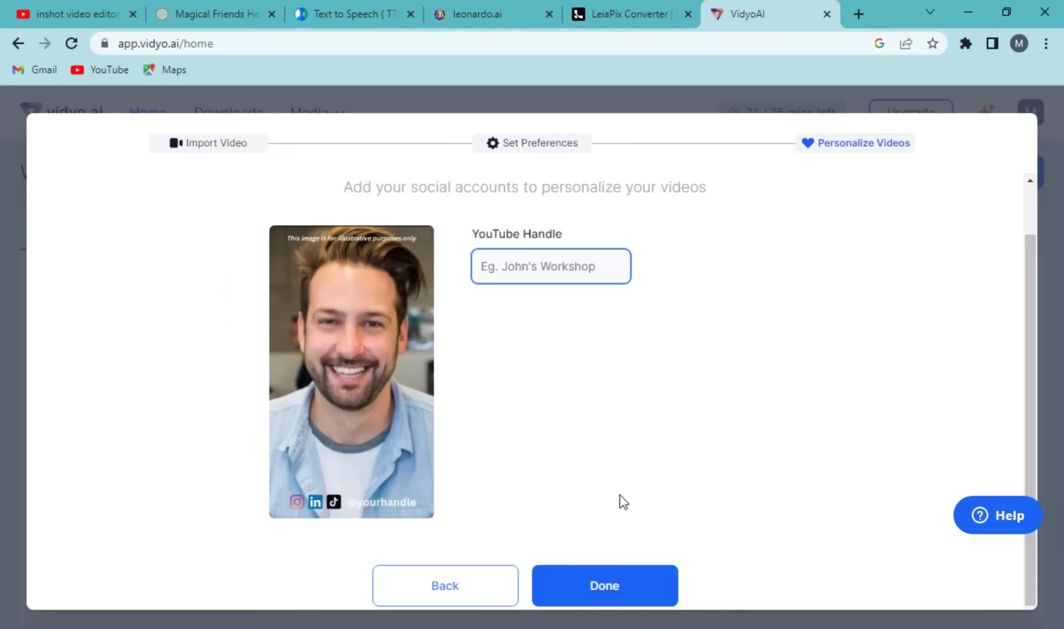
click(637, 592)
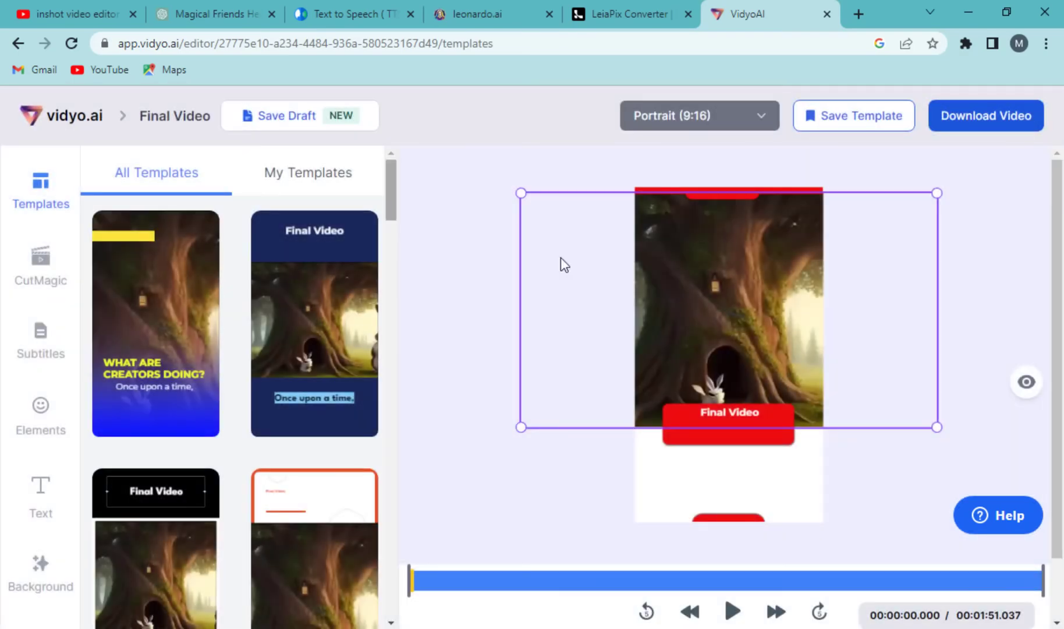
Switch the project's aspect ratio to Landscape (16:9).
click(758, 120)
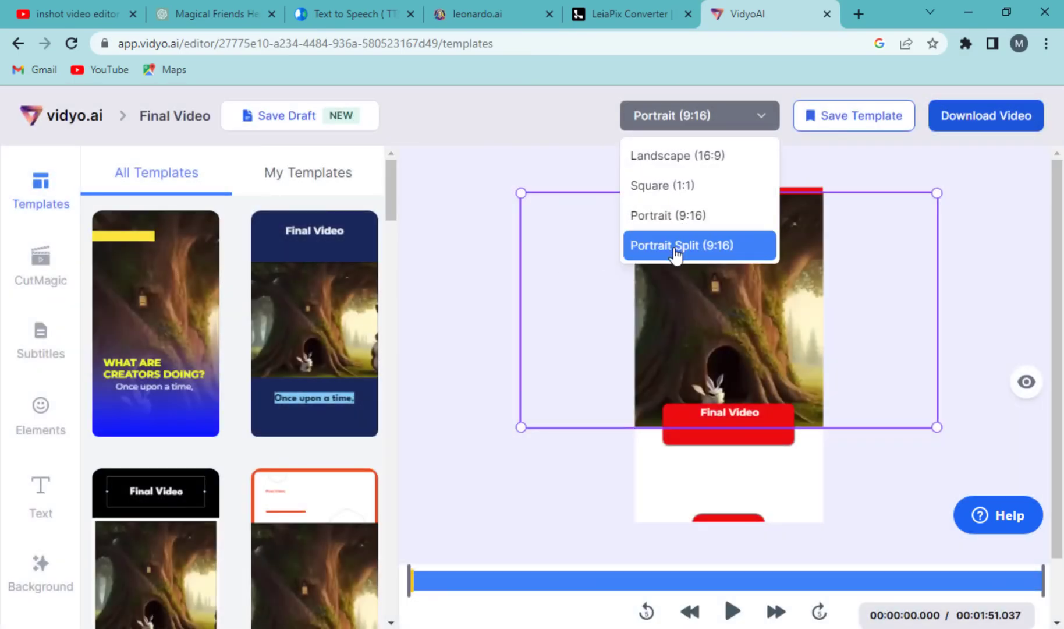
click(693, 245)
click(704, 119)
click(705, 157)
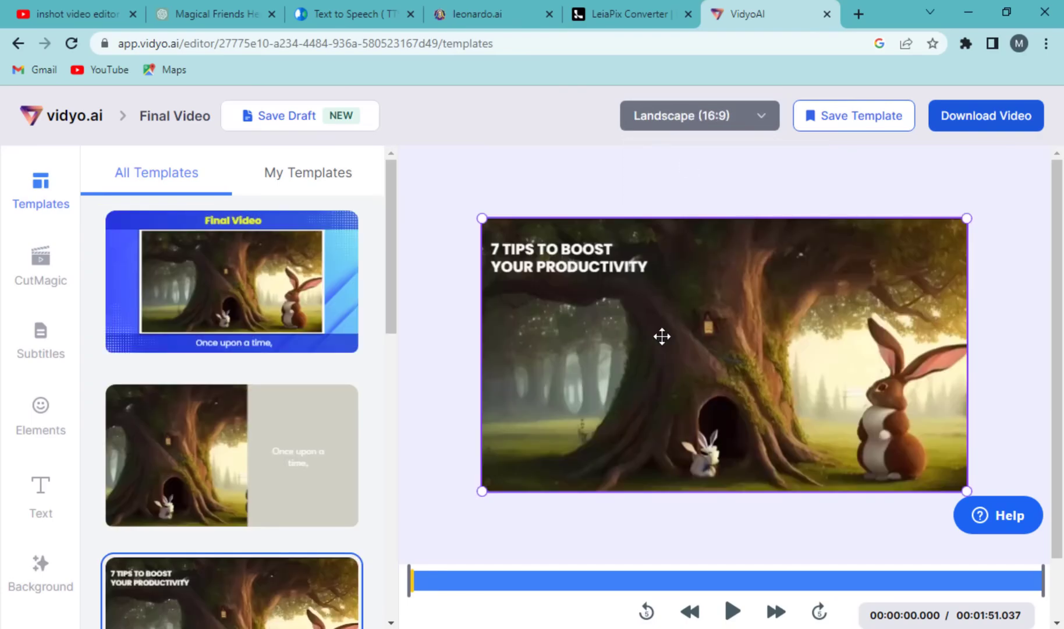
Remove the "7 TIPS TO BOOST YOUR PRODUCTIVITY" title from the canvas and open the settings of the subtitle text.
click(492, 247)
click(454, 570)
click(720, 384)
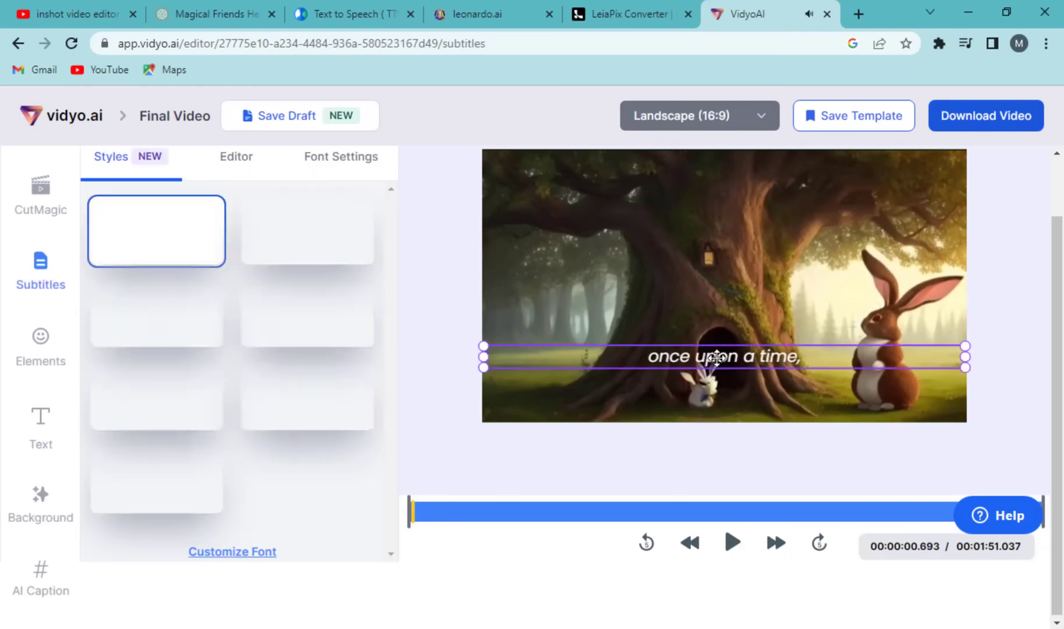
Play the video and apply the subtitle style that highlights random words in yellow.
click(530, 480)
key(space)
scroll(186, 468, up, 1)
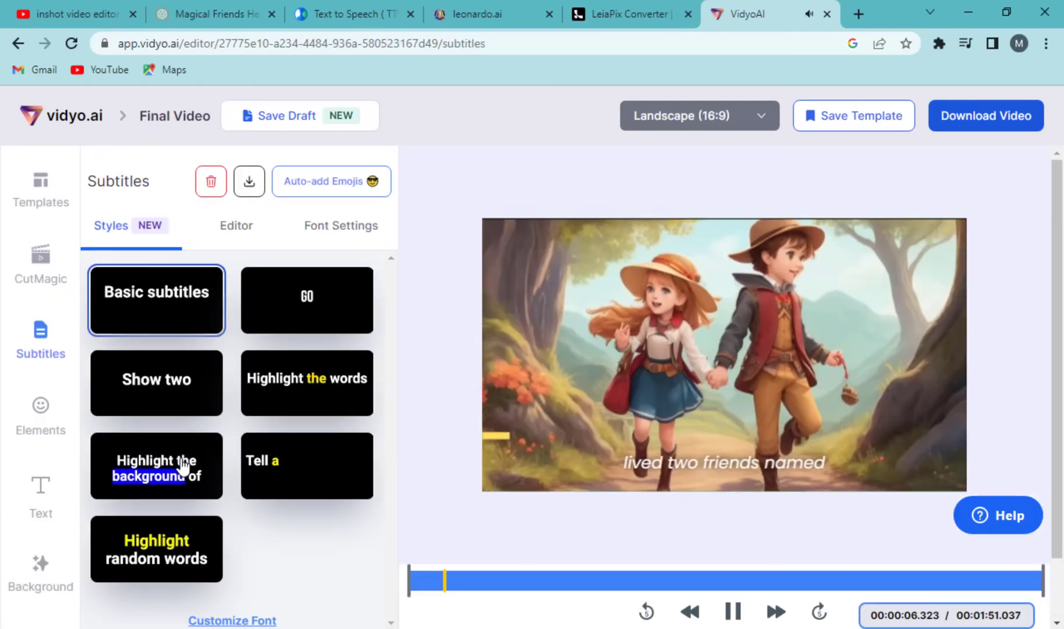
scroll(185, 468, down, 1)
click(156, 479)
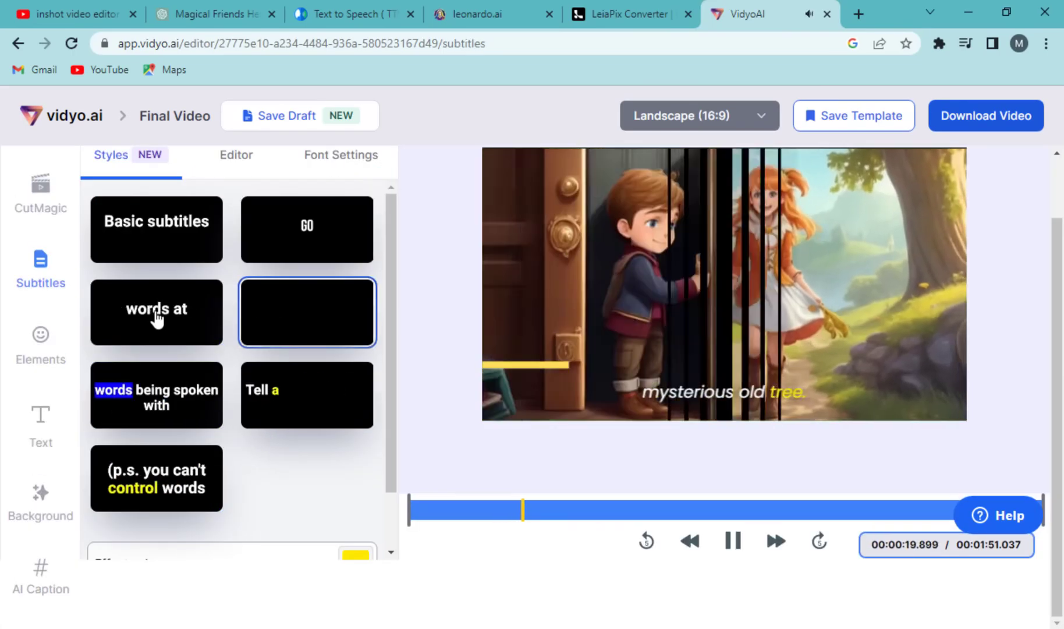
Export the video at 720p and save it in the Final Video folder as "Fainal Video with subtitle".
click(986, 119)
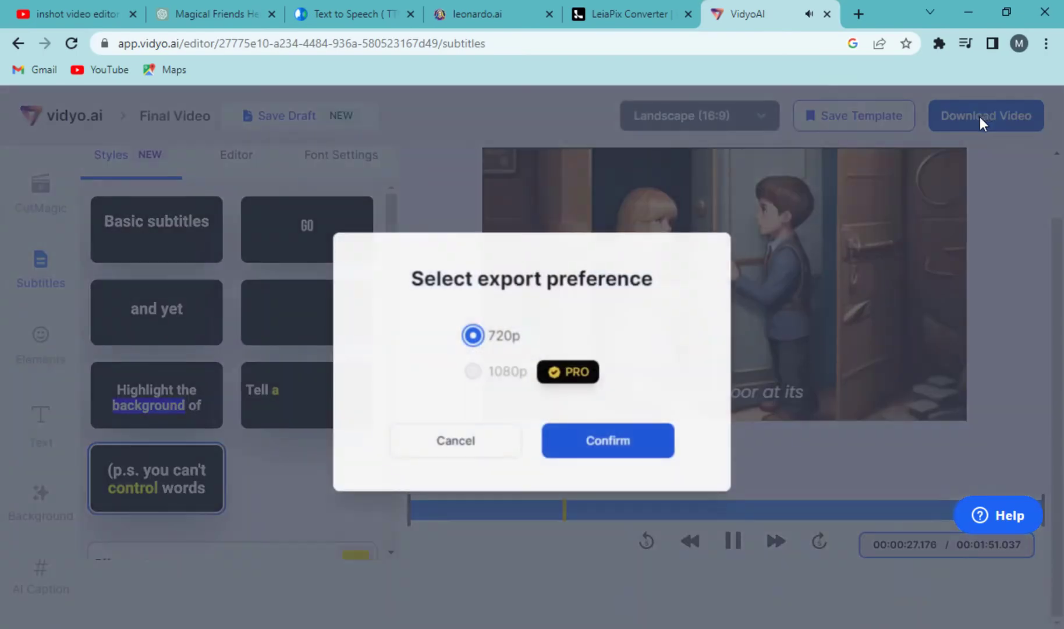
click(549, 416)
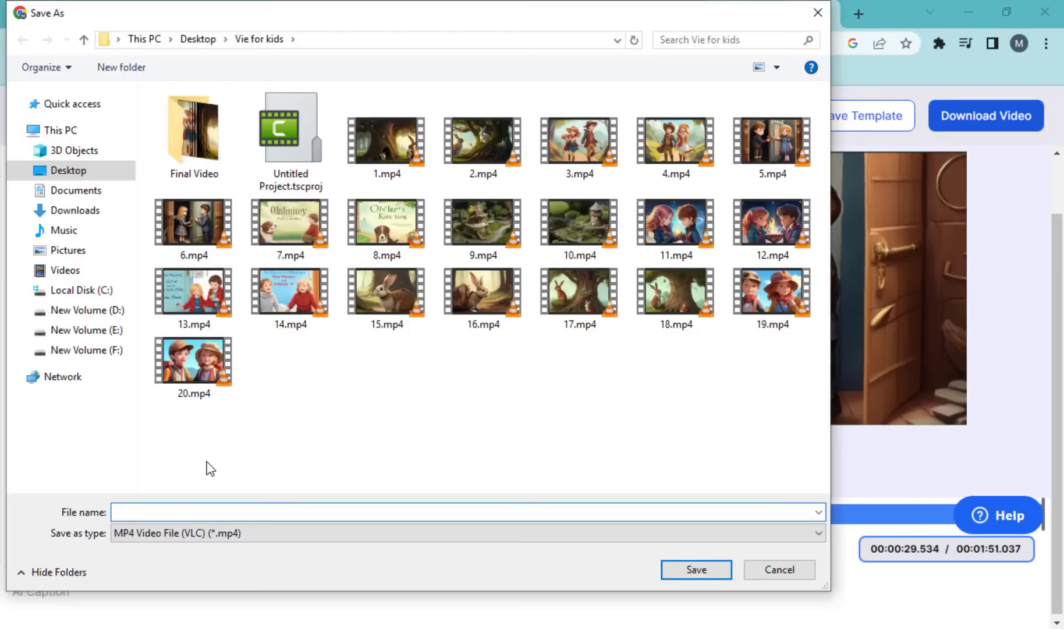
double_click(171, 131)
click(139, 514)
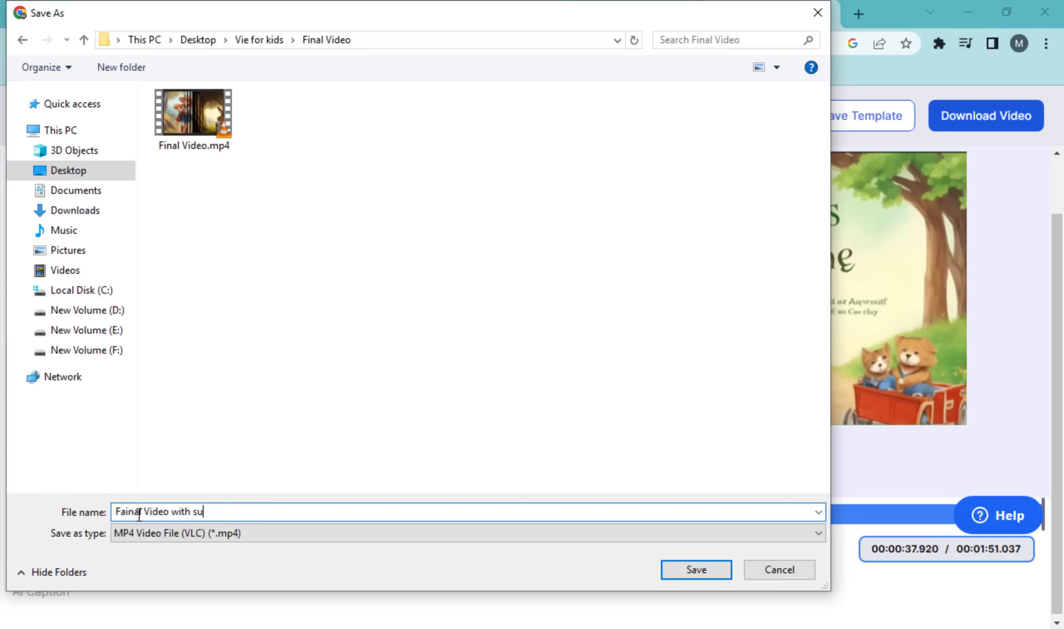
key(Return)
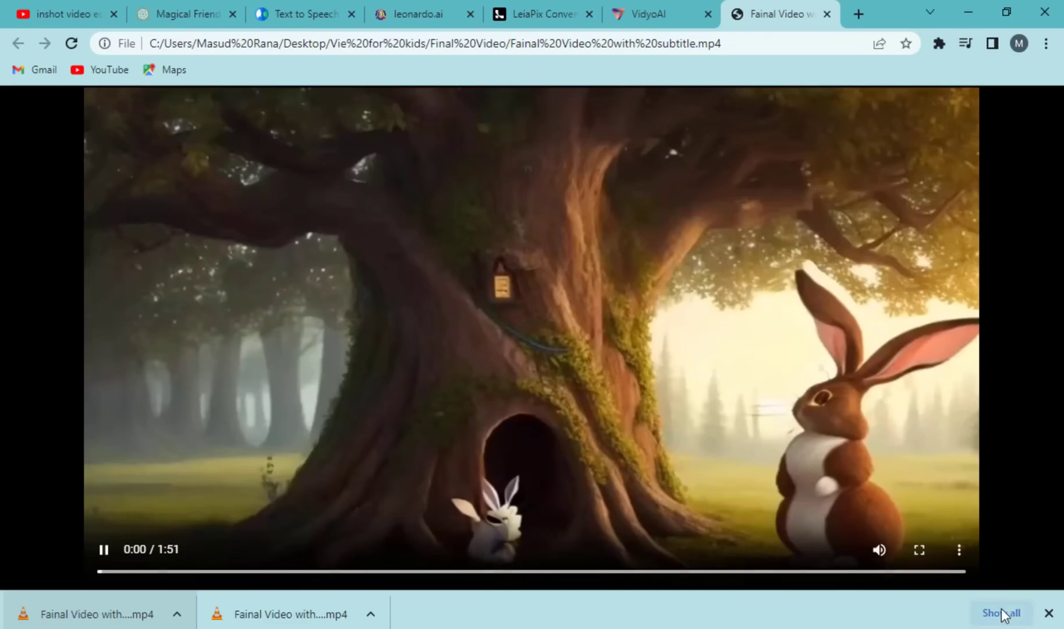
Watch the downloaded subtitled video in the browser, including in full screen.
click(1049, 613)
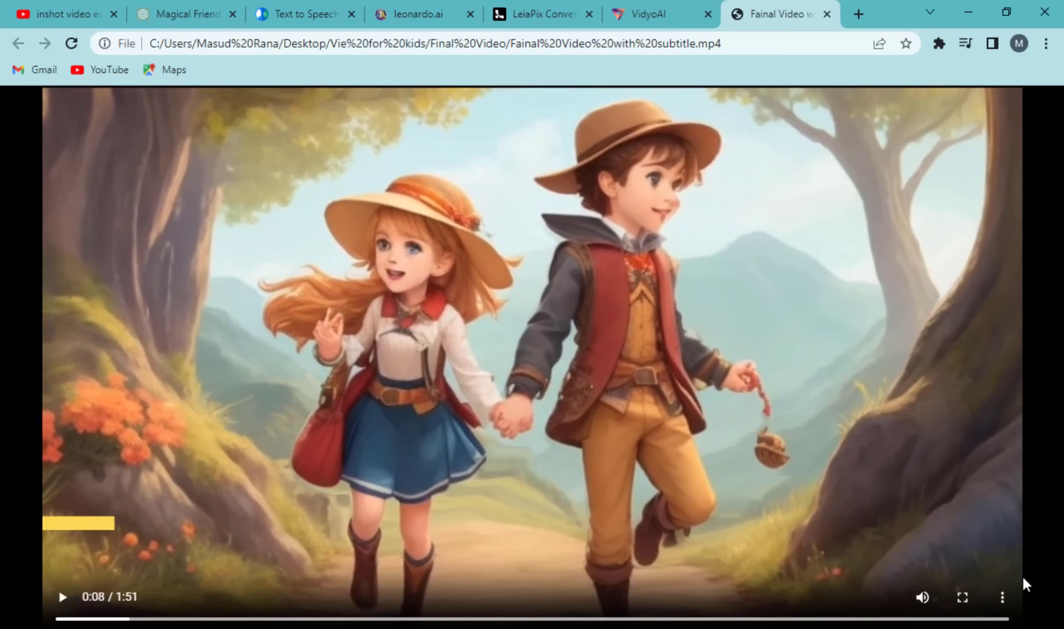
click(962, 598)
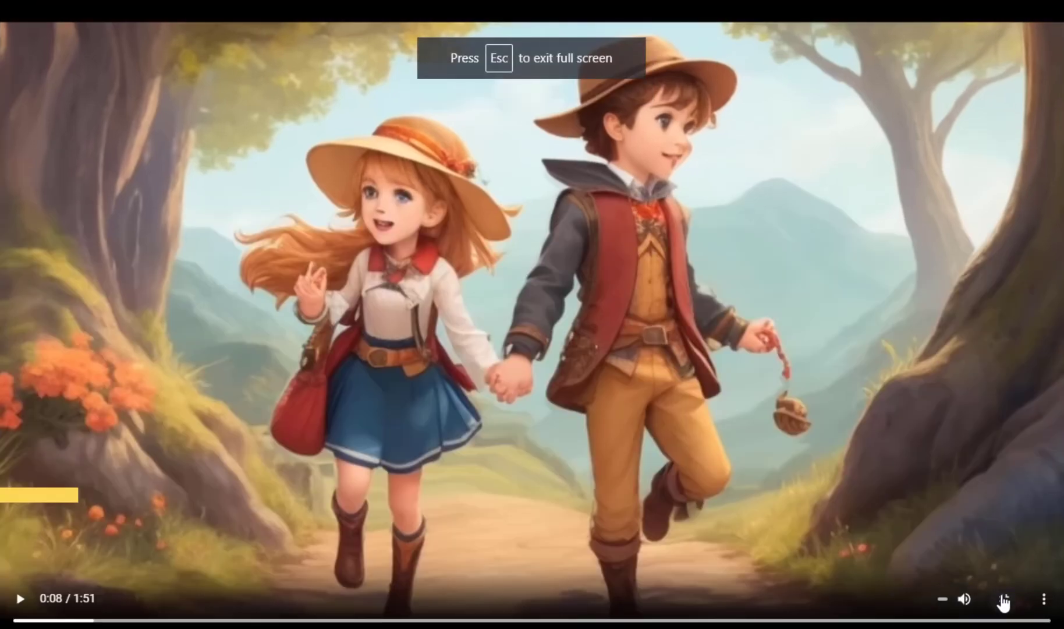
click(1004, 600)
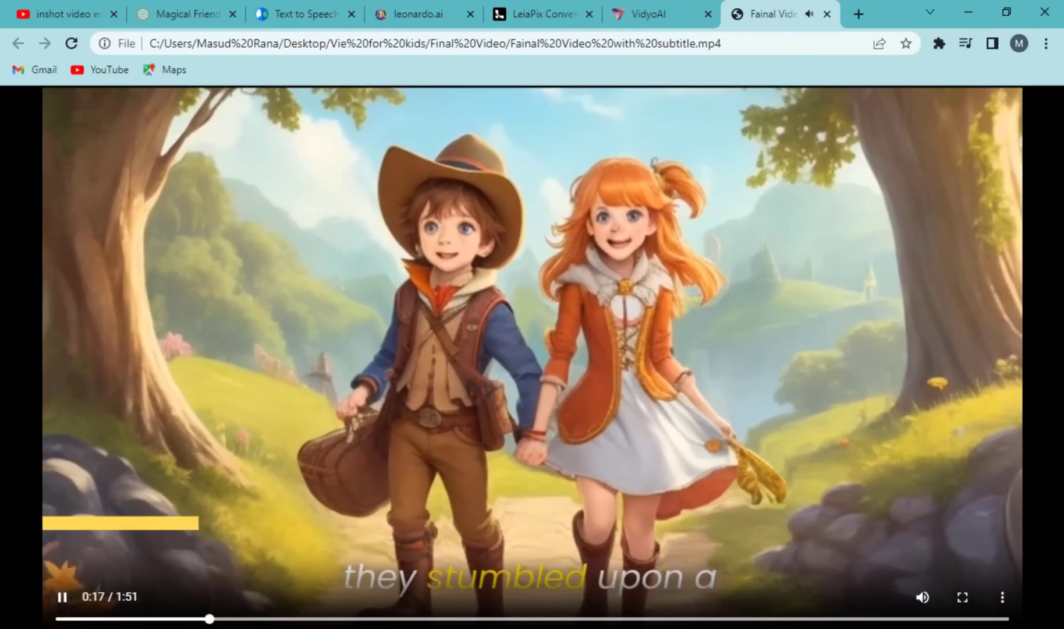
click(214, 618)
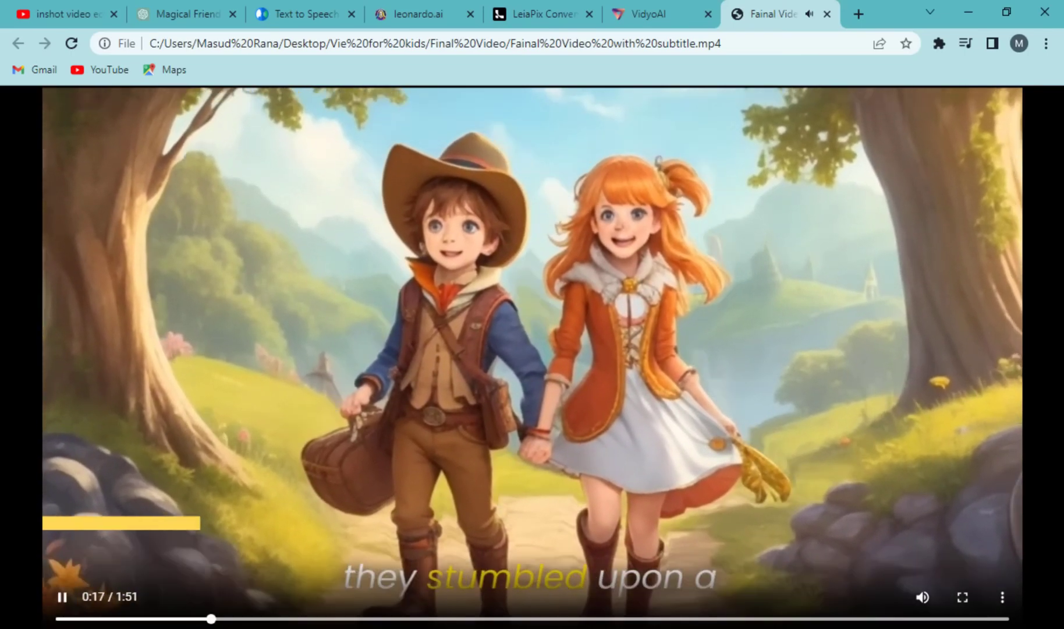